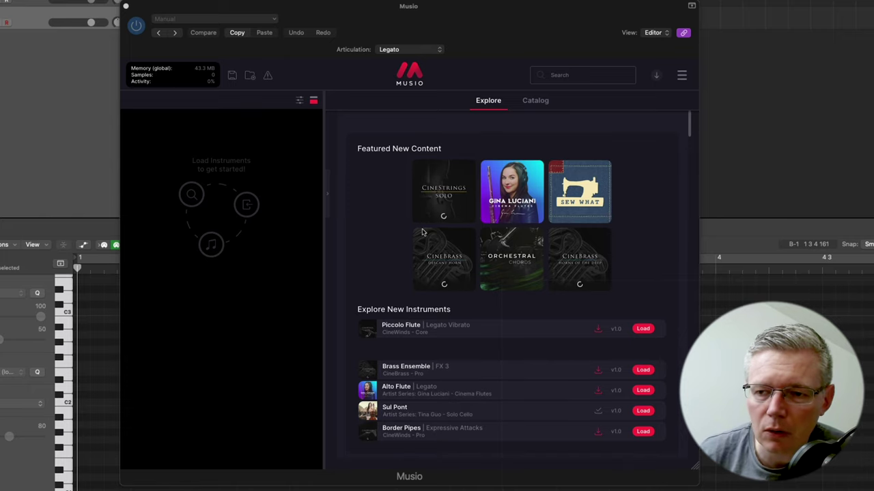
- Move from the Explore page to the Catalog and scroll through the tiles, African Marimba to Voxos
scroll(381, 197, "down", 5)
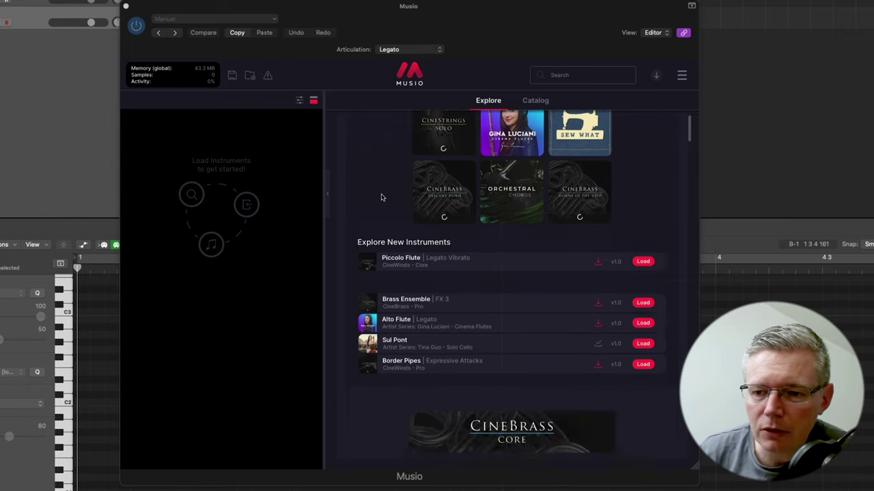
scroll(380, 287, "down", 8)
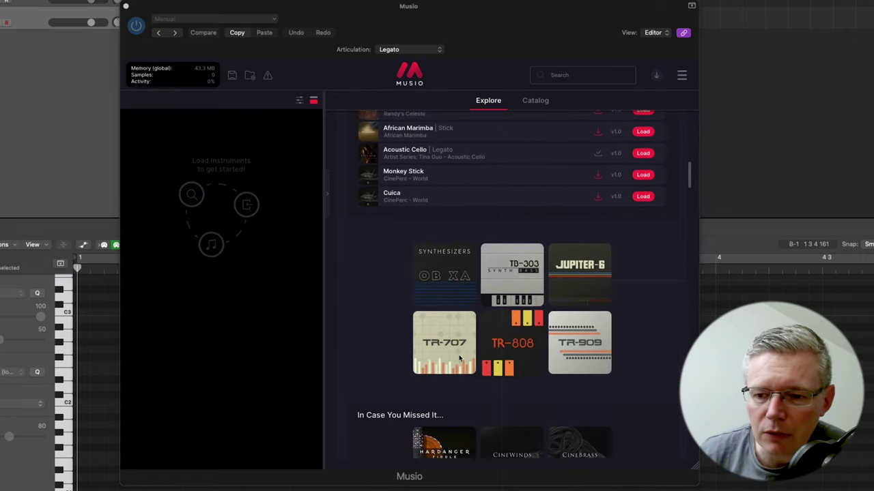
scroll(406, 328, "down", 2)
scroll(433, 116, "up", 15)
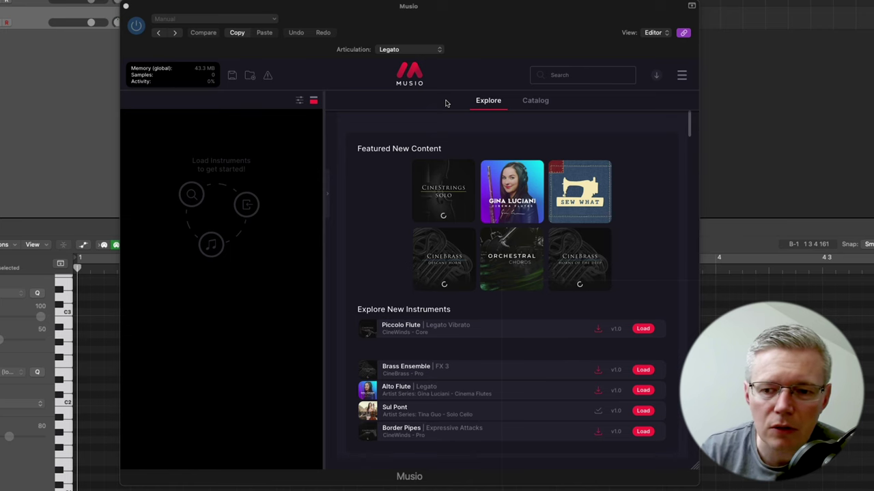
left_click(535, 102)
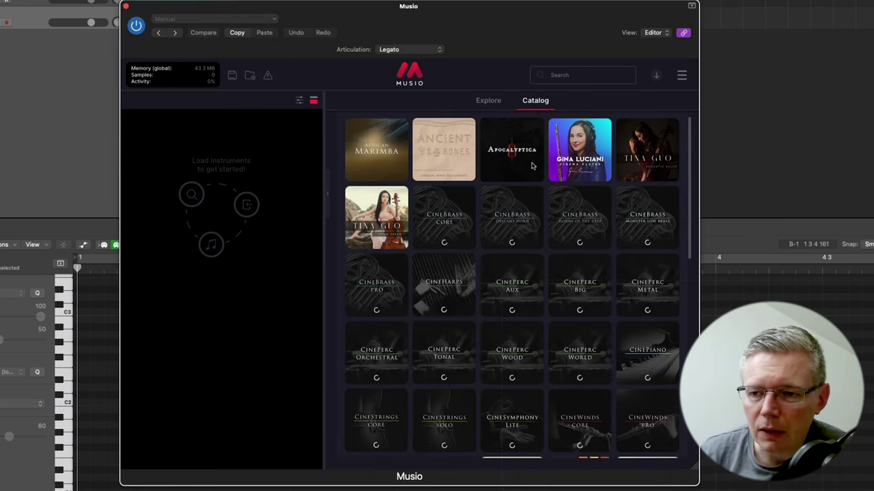
scroll(635, 176, "down", 3)
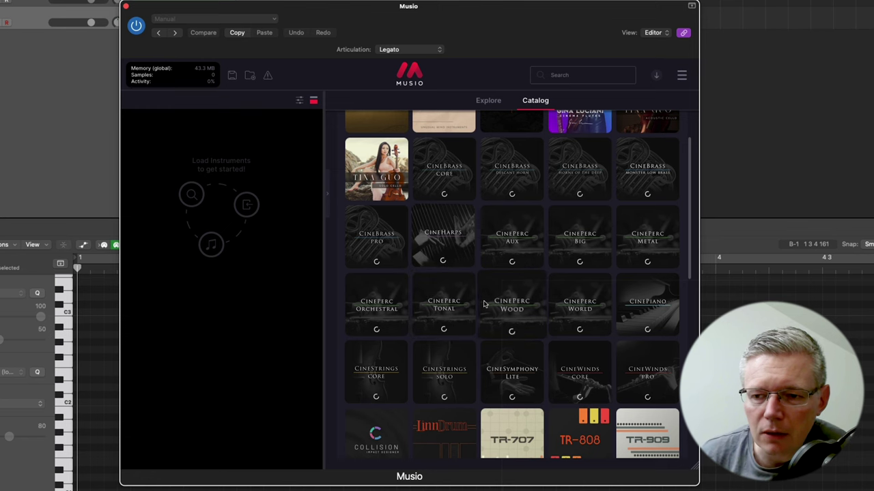
scroll(477, 305, "down", 4)
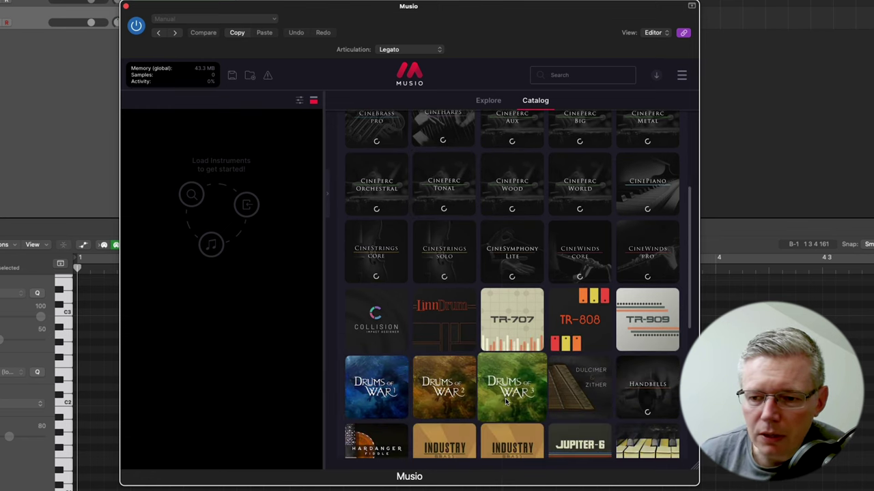
scroll(506, 397, "down", 1)
scroll(505, 397, "down", 4)
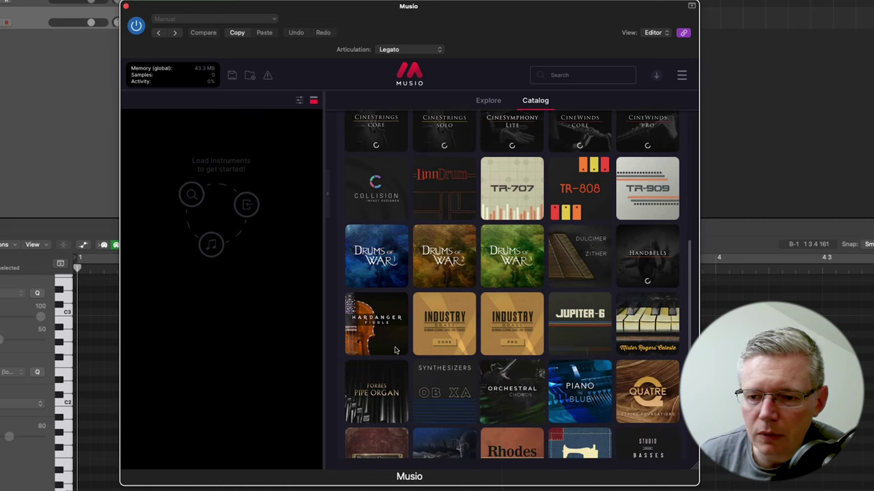
scroll(373, 331, "down", 4)
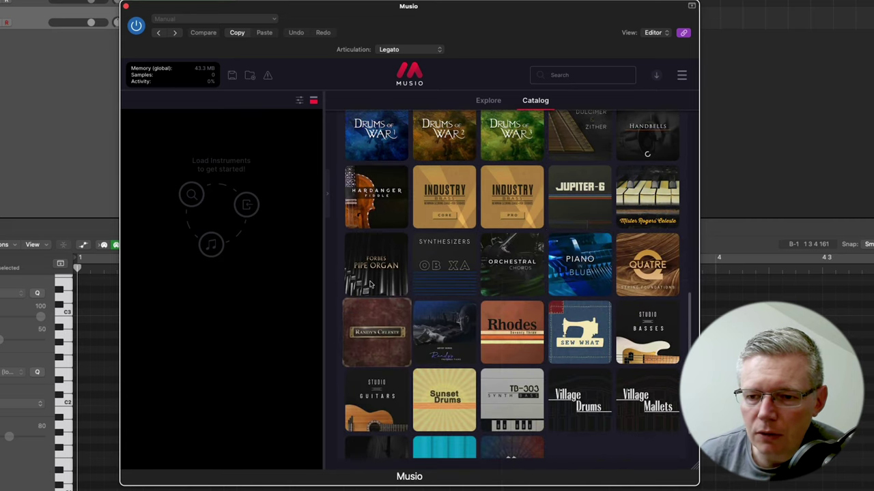
scroll(450, 359, "down", 2)
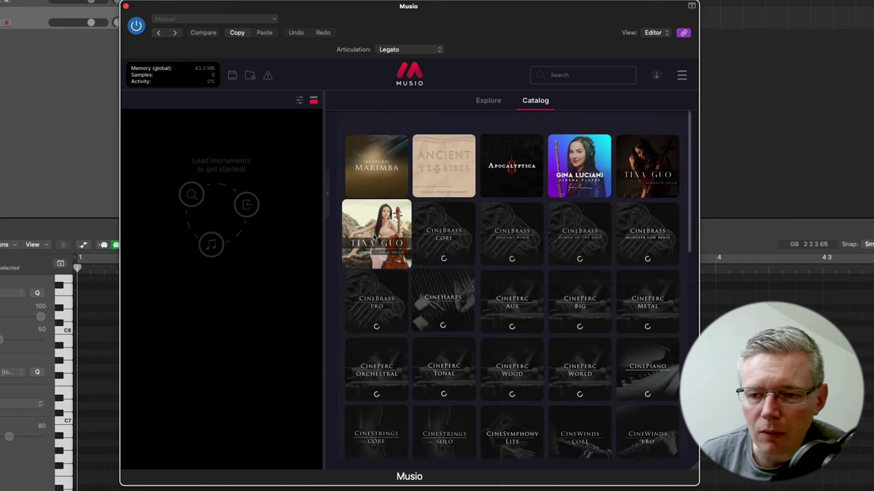
- Load Tina Guo's Acoustic Cello legato patch, then load Sul Pont from the Solo Cello library
left_click(652, 165)
left_click(654, 206)
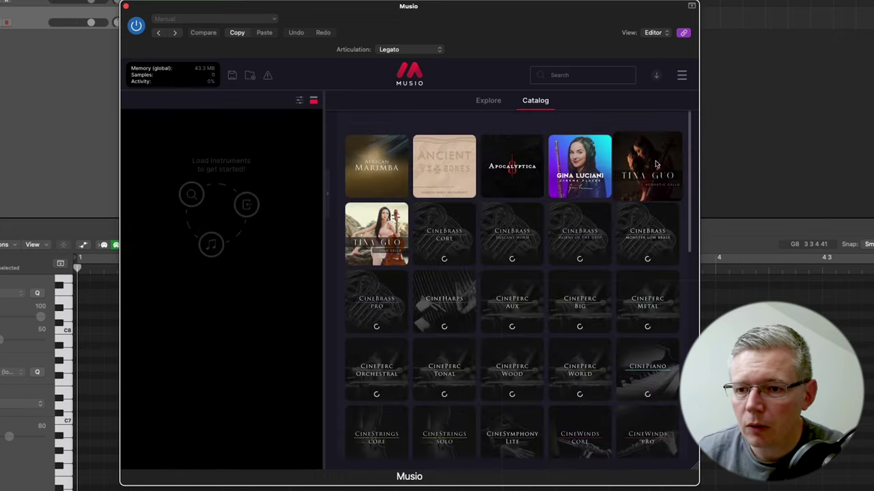
left_click(376, 236)
scroll(567, 293, "down", 1)
scroll(568, 293, "up", 1)
left_click(653, 203)
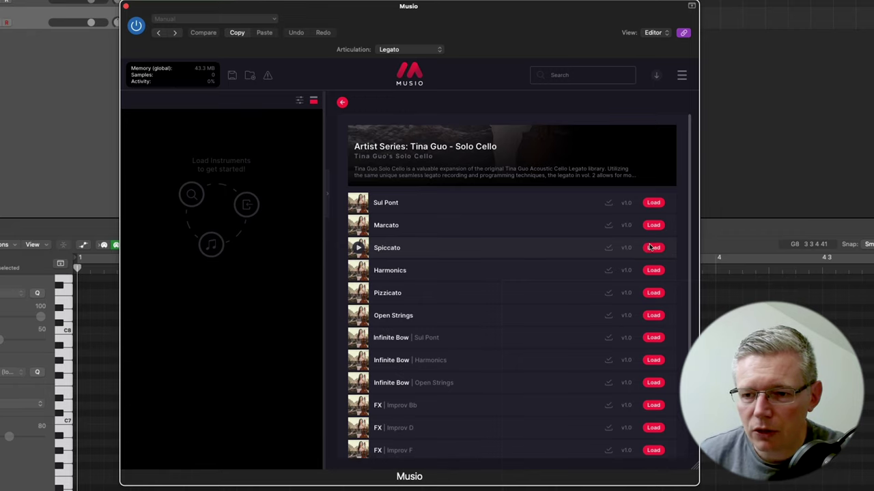
- Load the Solo Cello Spiccato patch, then the FX Improv Bb patch
left_click(652, 248)
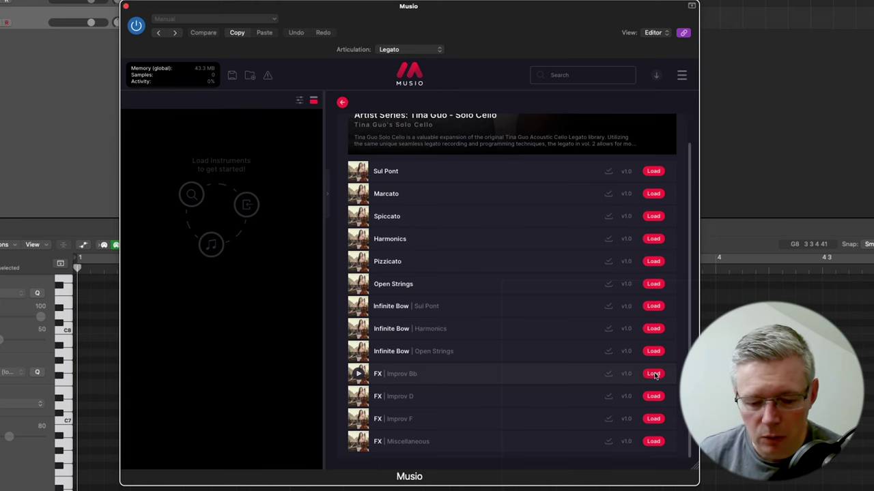
left_click(653, 374)
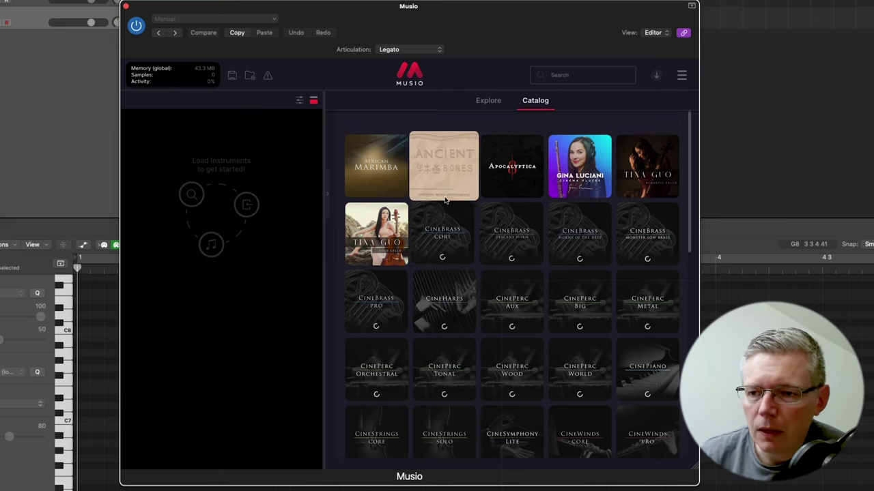
- Open the Gina Luciani Cinema Flutes tile and load Concert Flute | Staccatissimo into the rack
left_click(585, 164)
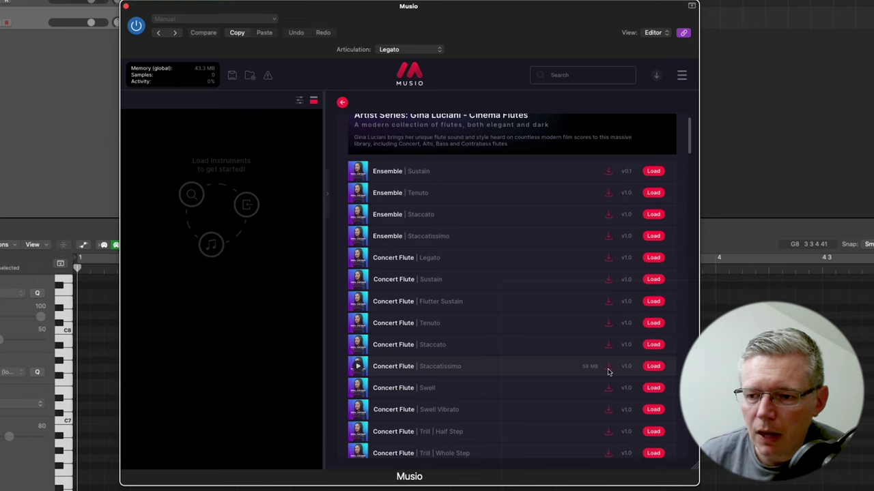
left_click(653, 367)
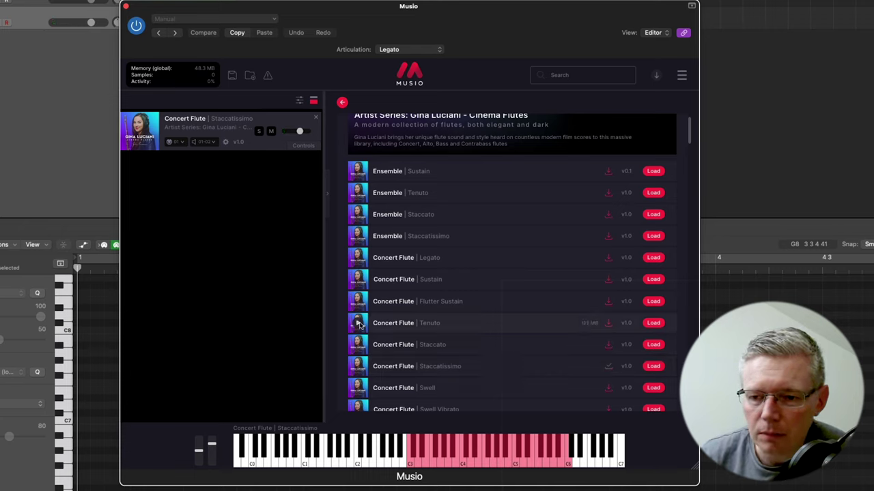
- Preview the Concert Flute Tenuto, Flutter Sustain, Staccato and Swell articulations
left_click(359, 324)
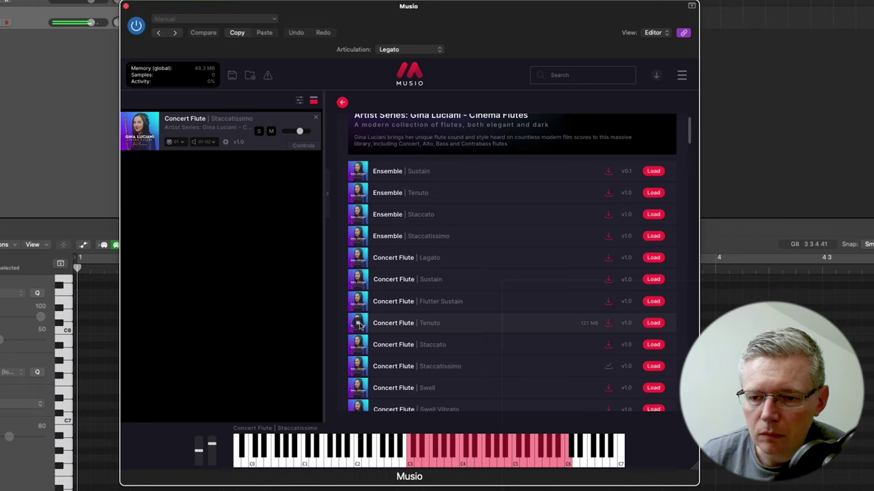
left_click(357, 303)
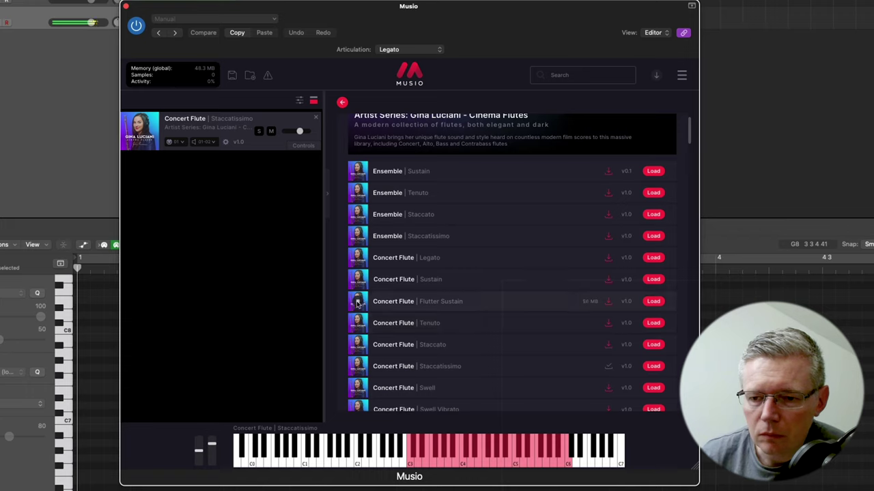
left_click(358, 345)
left_click(359, 389)
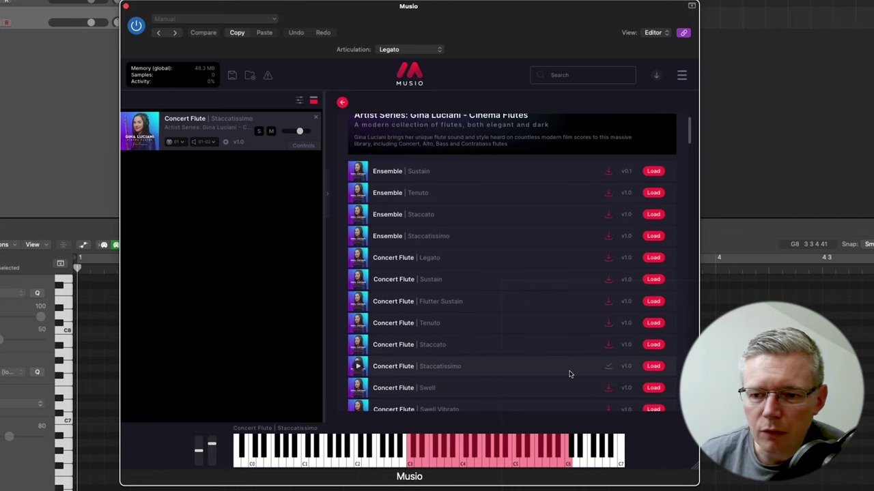
- Download the Flutter Sustain, Tenuto and Staccato Concert Flute patches
left_click(608, 301)
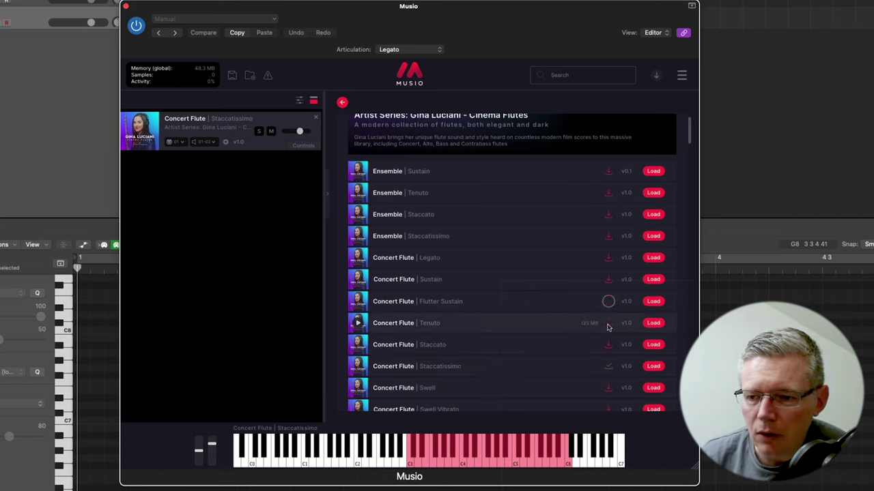
left_click(608, 323)
left_click(608, 347)
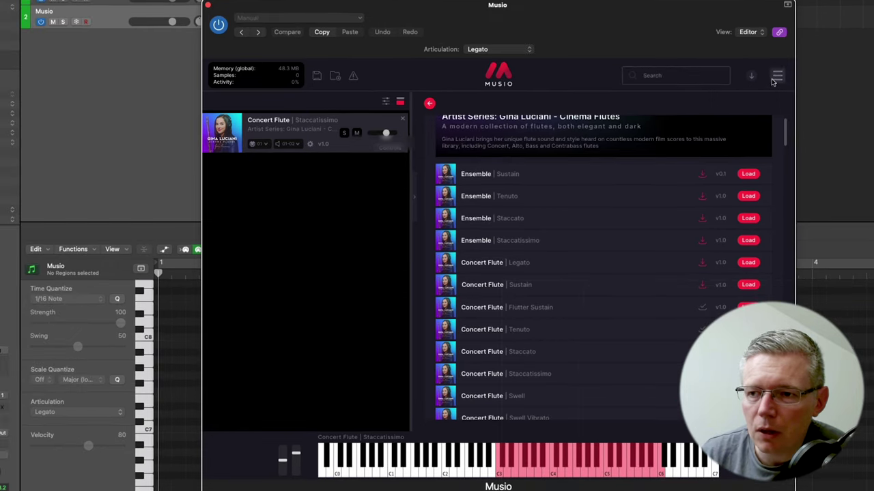
- In Musio Connect Settings, open Tools > Instruments > Move Samples for /Volumes/Samples/Musio/Musio Samples
left_click(681, 75)
left_click(790, 101)
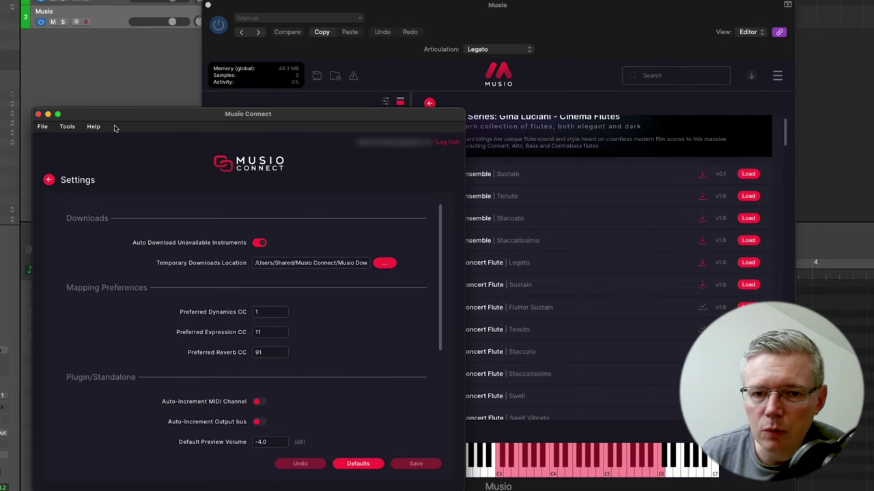
left_click(67, 126)
mouse_move(79, 152)
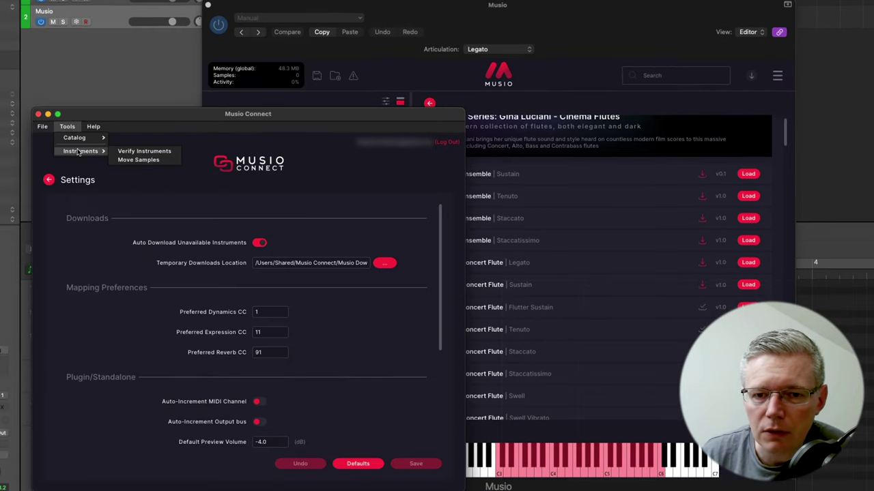
left_click(138, 159)
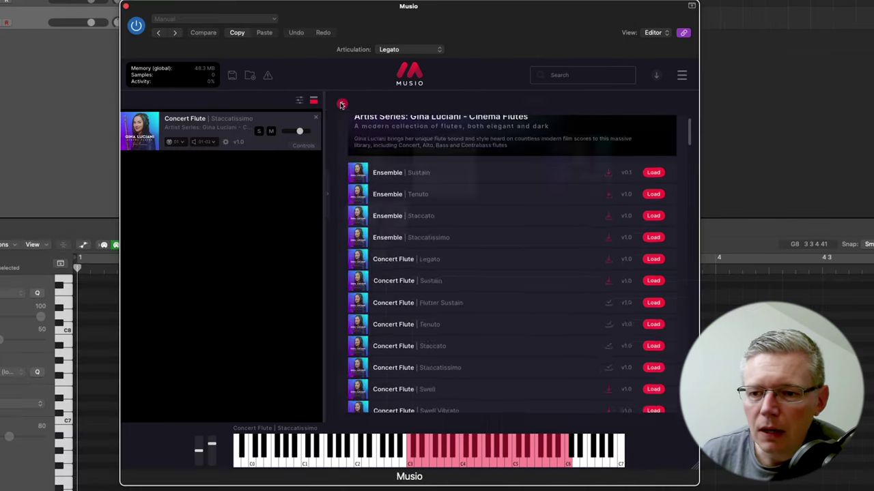
- Return to the Catalog and remove the Concert Flute from the instrument rack
left_click(343, 104)
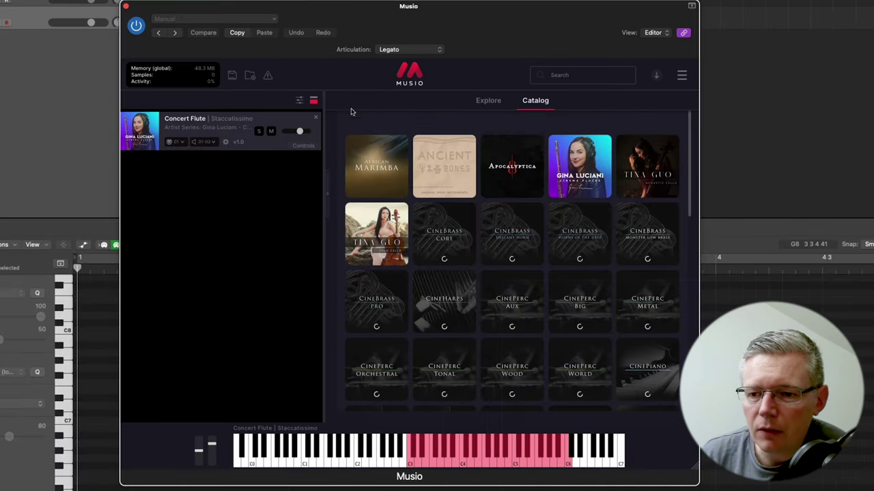
scroll(509, 287, "down", 2)
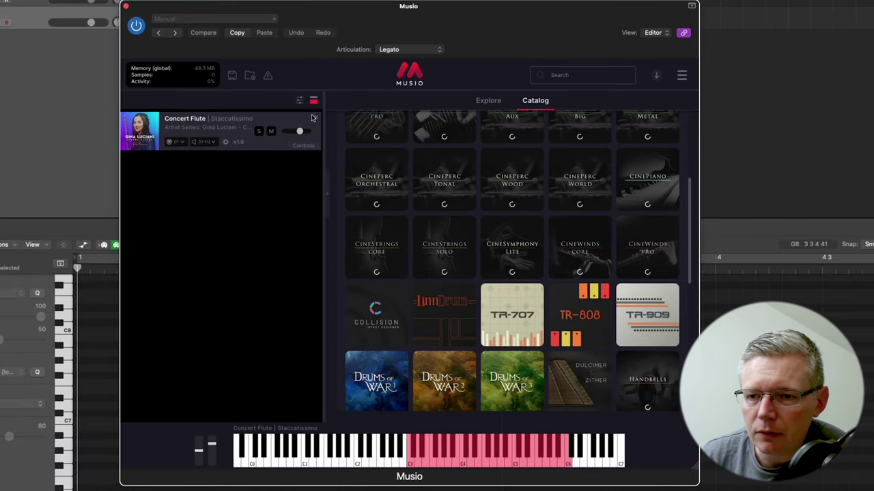
left_click(315, 118)
scroll(409, 273, "down", 2)
- In Drums of War 1, load War Ensemble, Hell's Deep, Earth Mover, Barbarian Siege and Ceremonial Skull Hammer
left_click(363, 264)
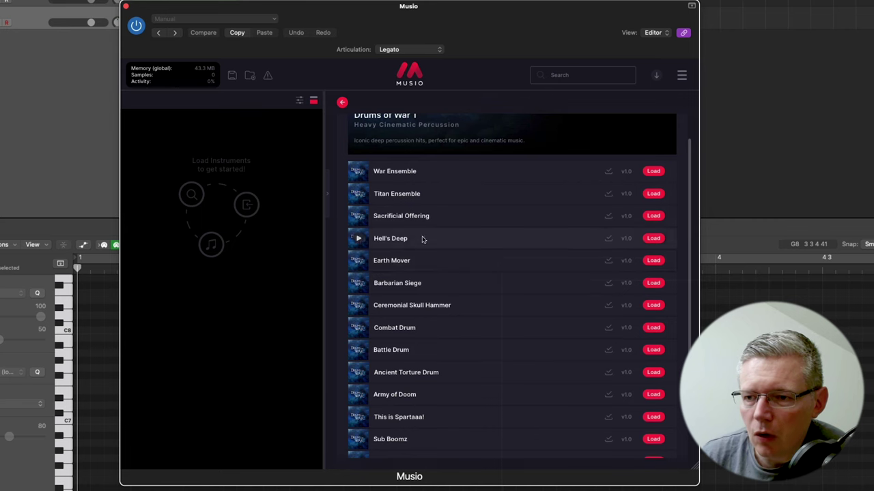
left_click(654, 171)
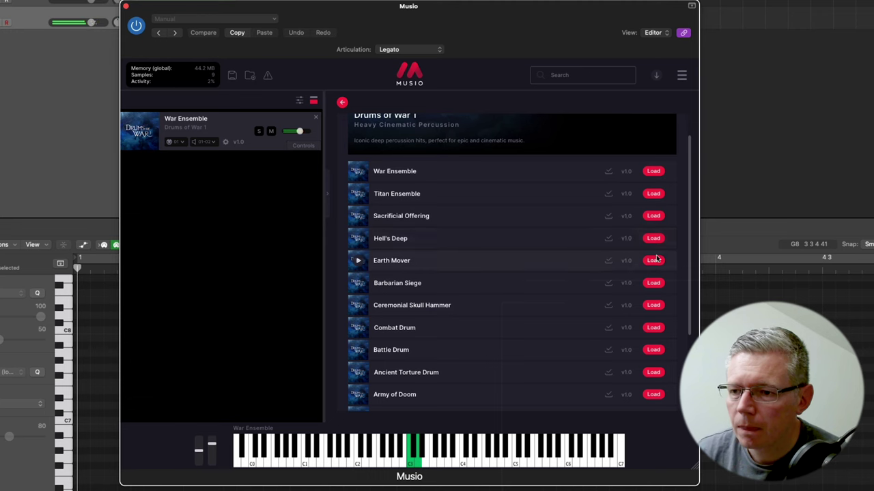
left_click(653, 238)
left_click(653, 260)
left_click(653, 284)
left_click(653, 306)
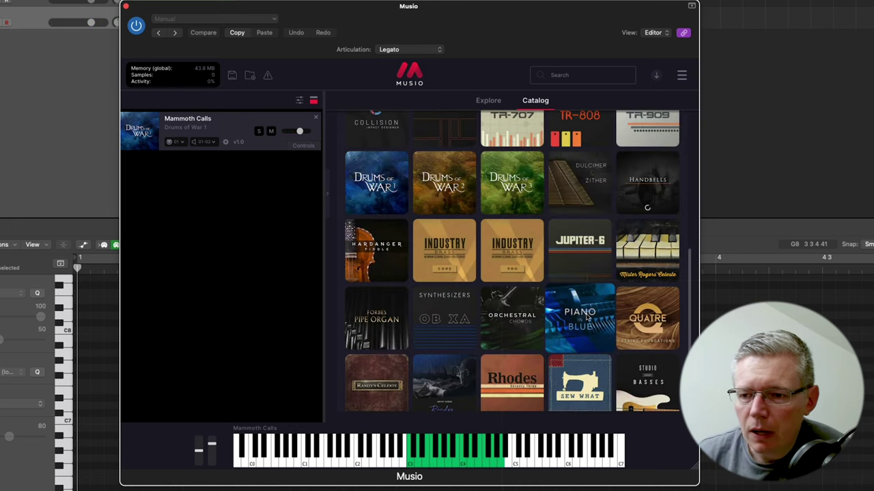
- Load the Piano in Blue instrument and remove Mammoth Calls from the rack
left_click(587, 317)
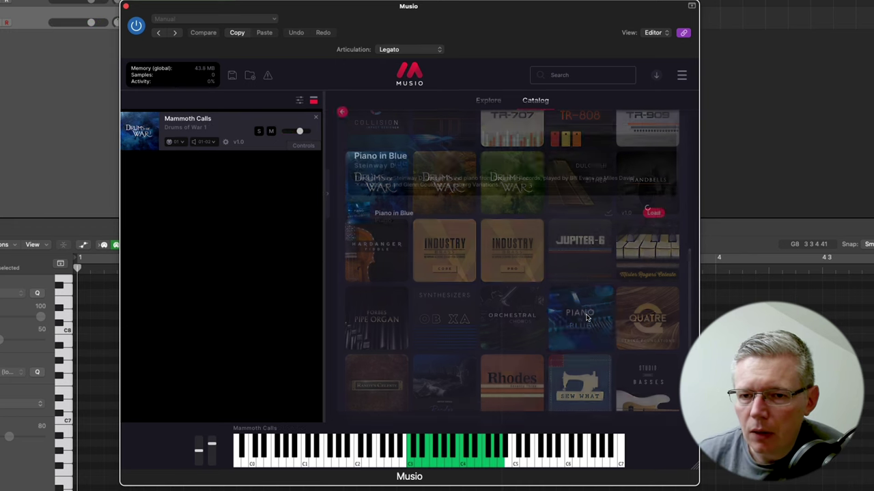
left_click(653, 205)
left_click(316, 117)
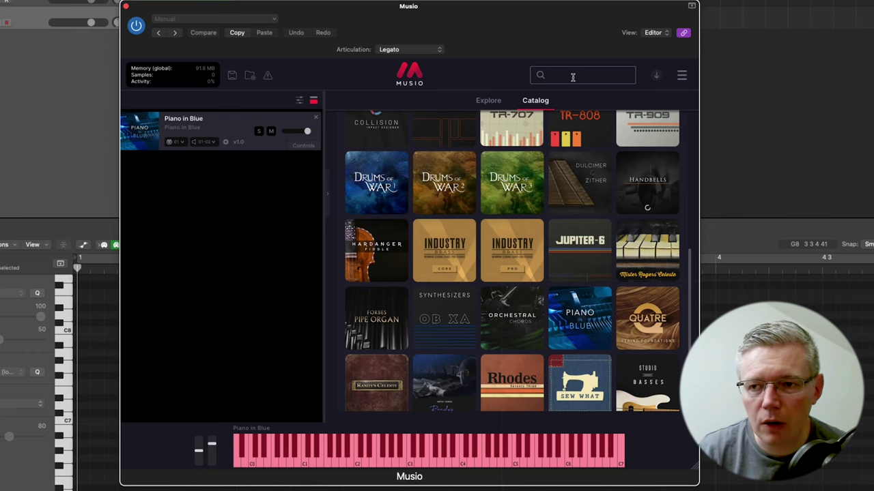
- Search for 'piano' and preview CinePiano's Cinematic, Classical and Rock Studio Grand presets
type("piano")
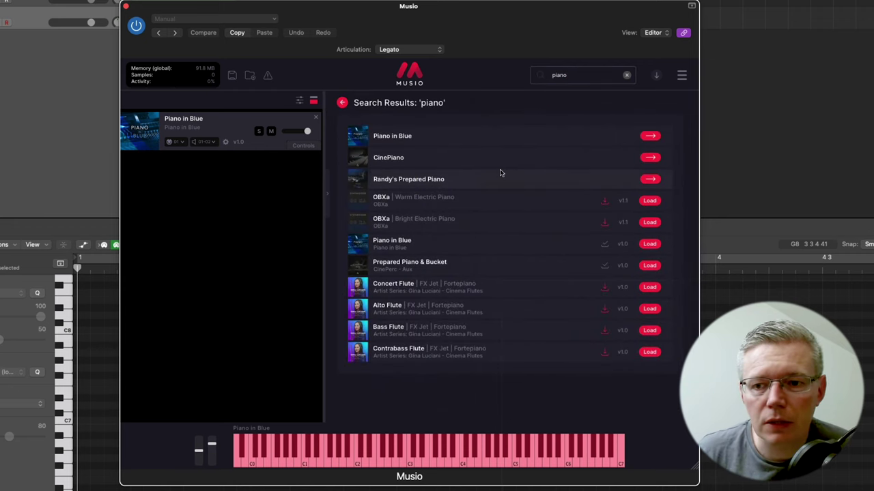
left_click(650, 158)
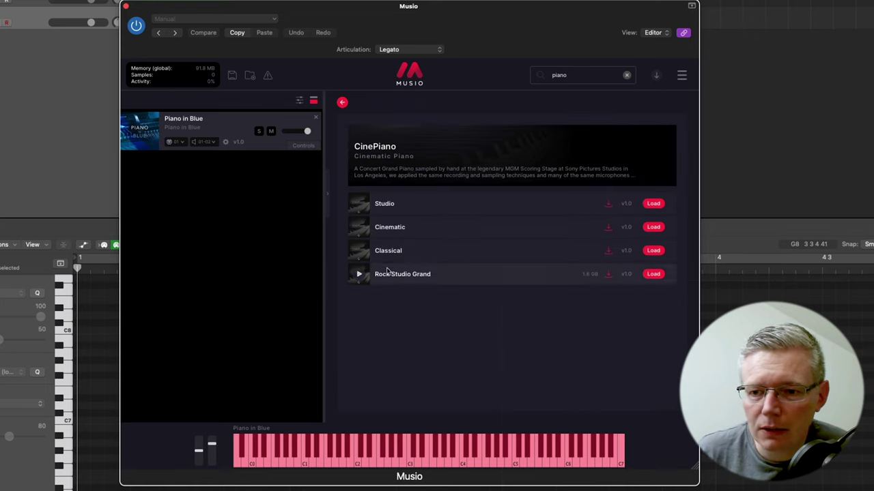
left_click(360, 227)
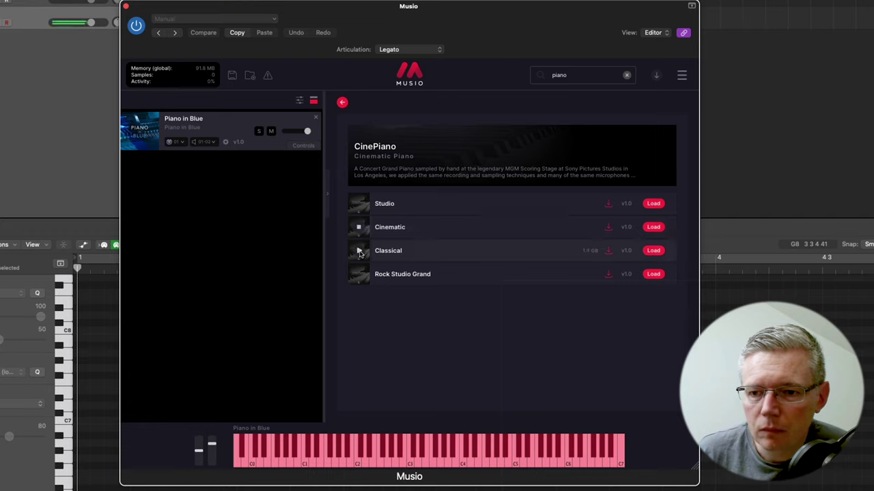
left_click(359, 251)
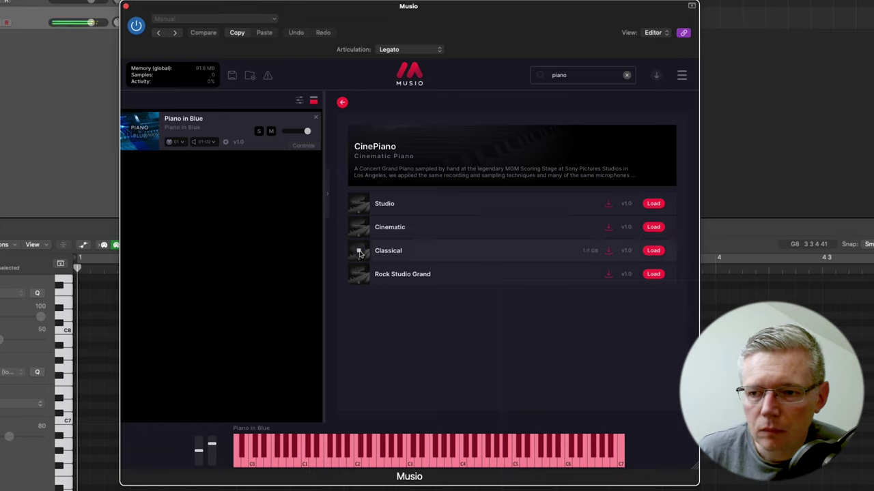
left_click(359, 275)
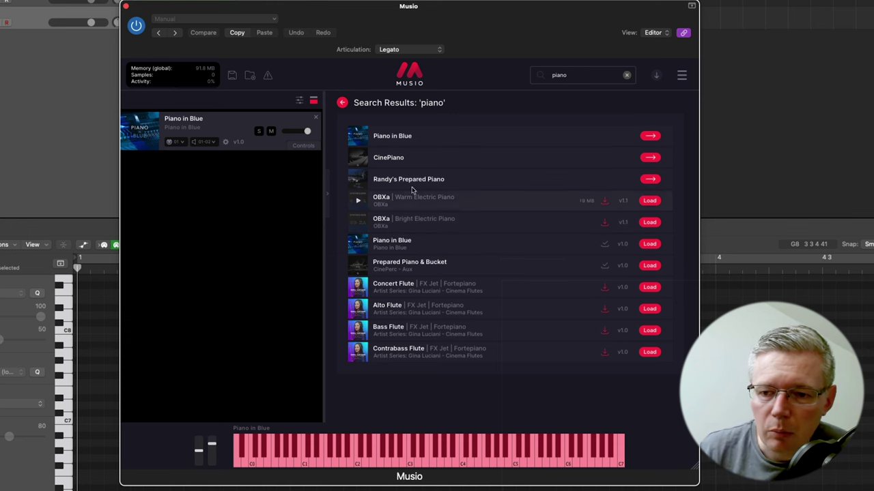
- Go back to the Catalog, open Handbells and load its Sleighbells instrument
left_click(342, 103)
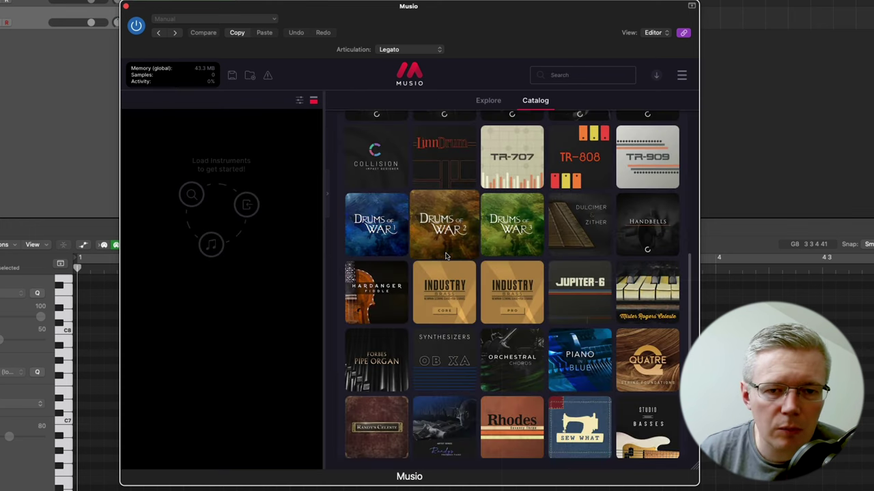
left_click(637, 229)
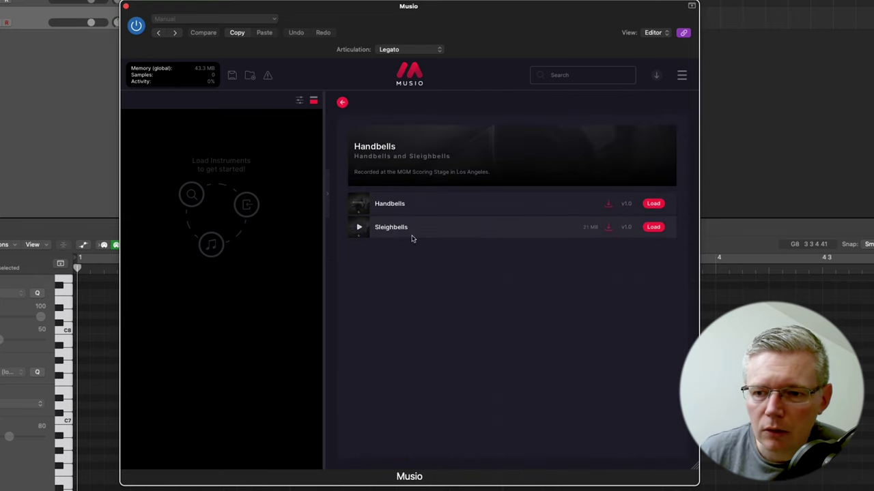
left_click(653, 226)
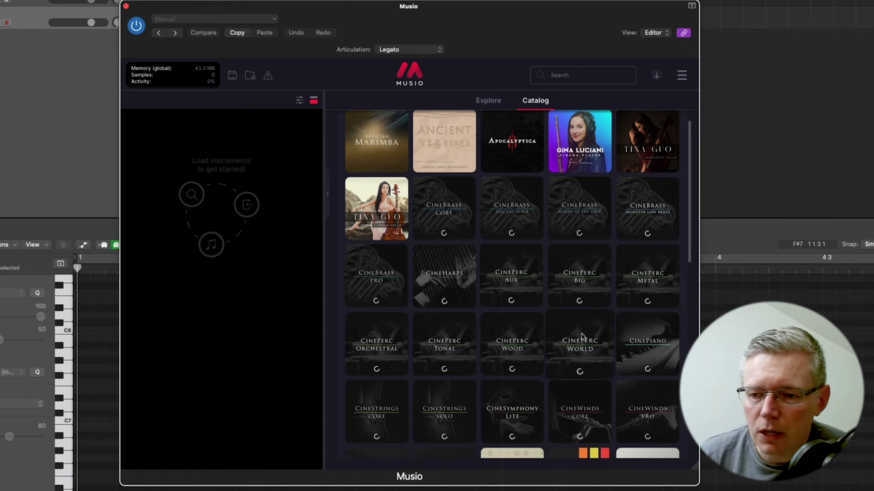
- Open the CinePerc Orchestral library and scroll through its instrument list
scroll(580, 338, "down", 2)
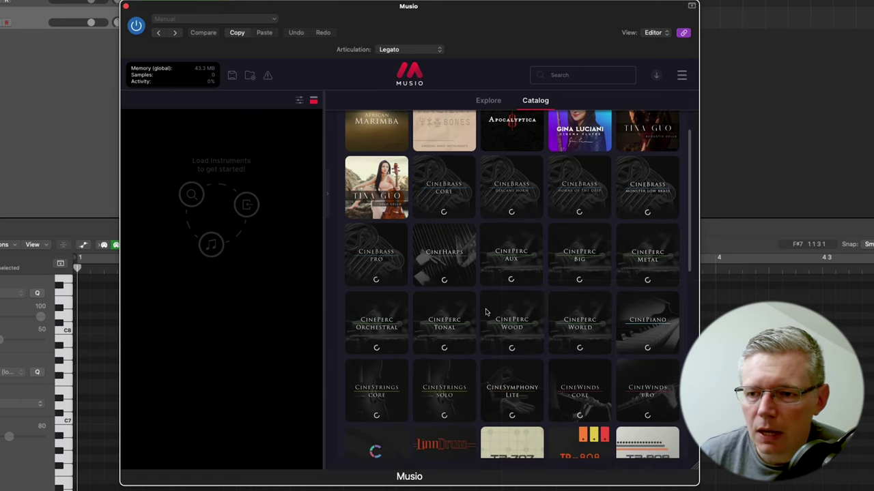
scroll(489, 345, "up", 1)
left_click(374, 336)
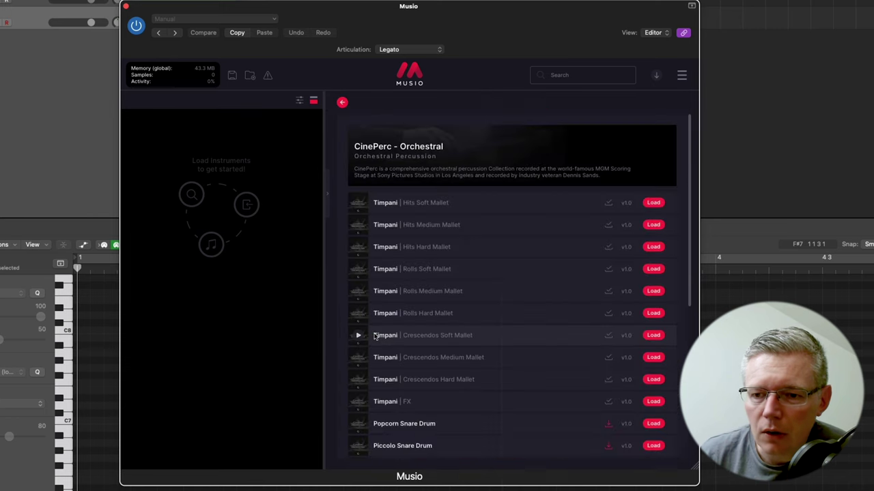
scroll(408, 362, "down", 8)
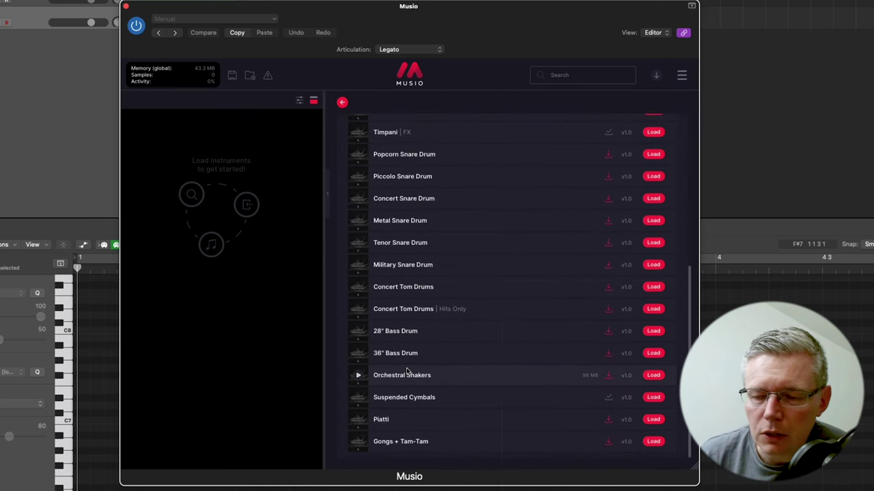
scroll(407, 371, "up", 8)
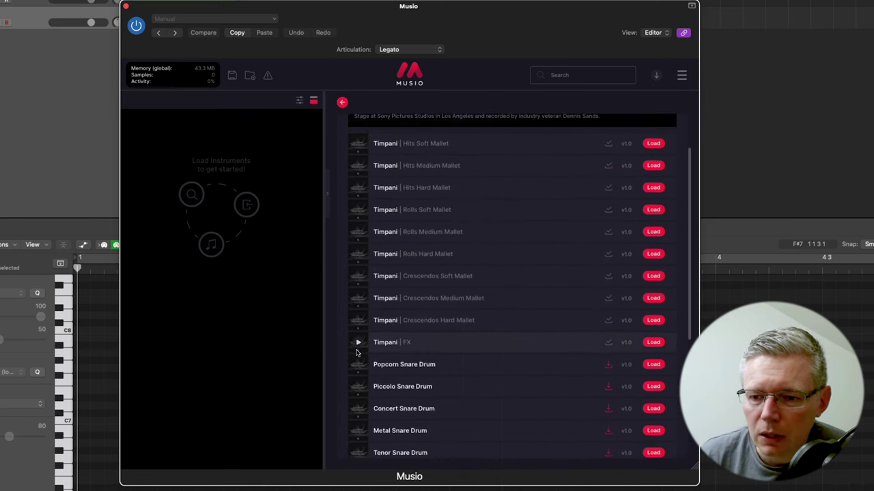
- Open the CinePerc Aux library and preview its Typewriter sound
left_click(342, 103)
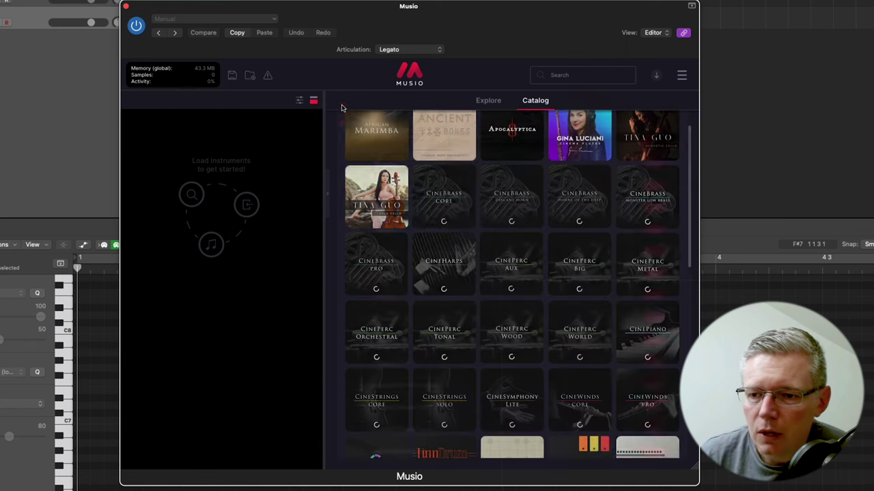
left_click(518, 270)
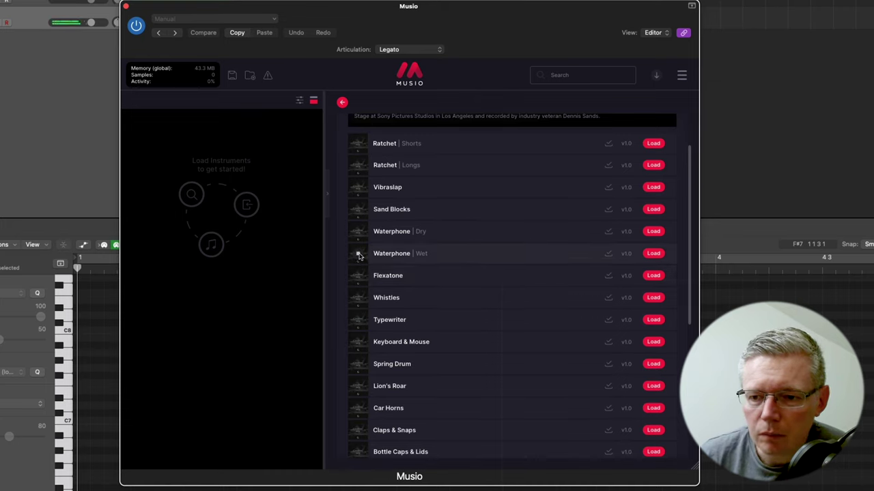
left_click(358, 320)
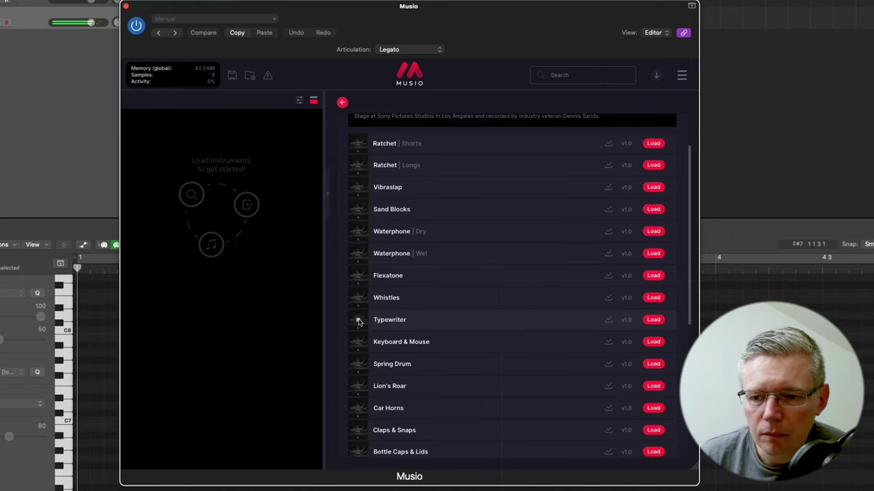
scroll(425, 222, "up", 3)
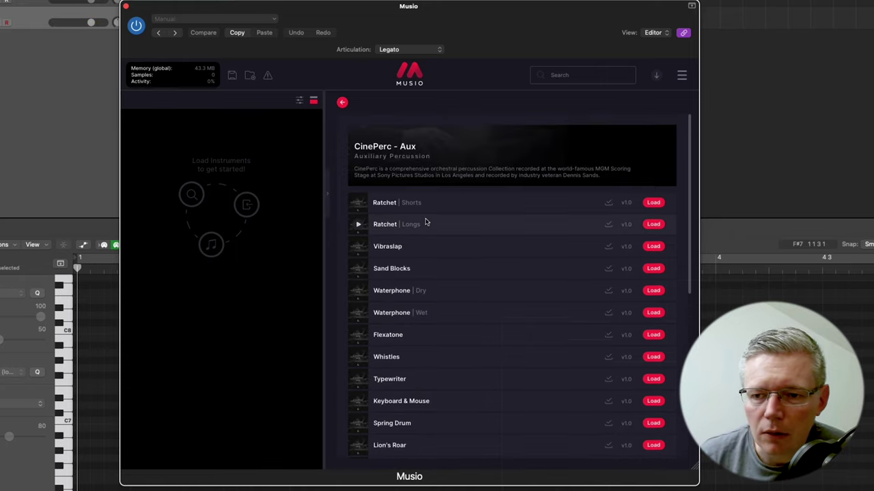
scroll(425, 223, "down", 10)
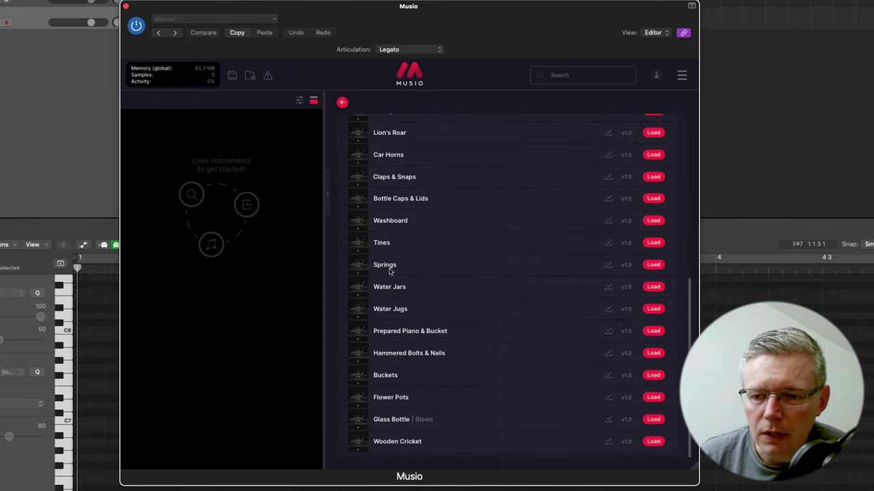
- Return to Explore, bring up the Articulations track's Descant Horn, and collapse the library browser
left_click(343, 101)
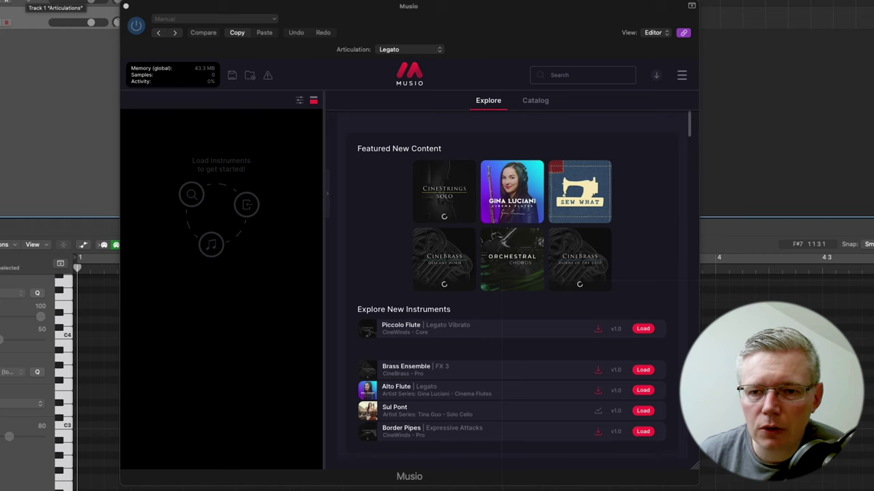
key("Down")
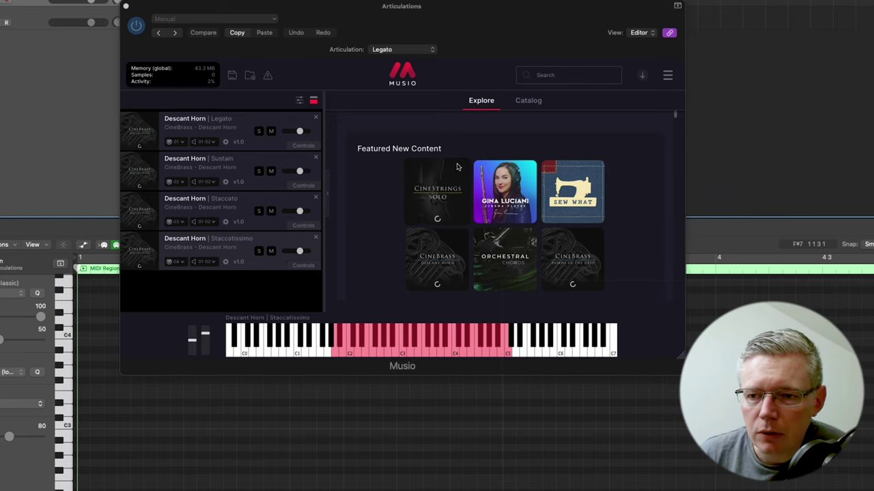
left_click(328, 195)
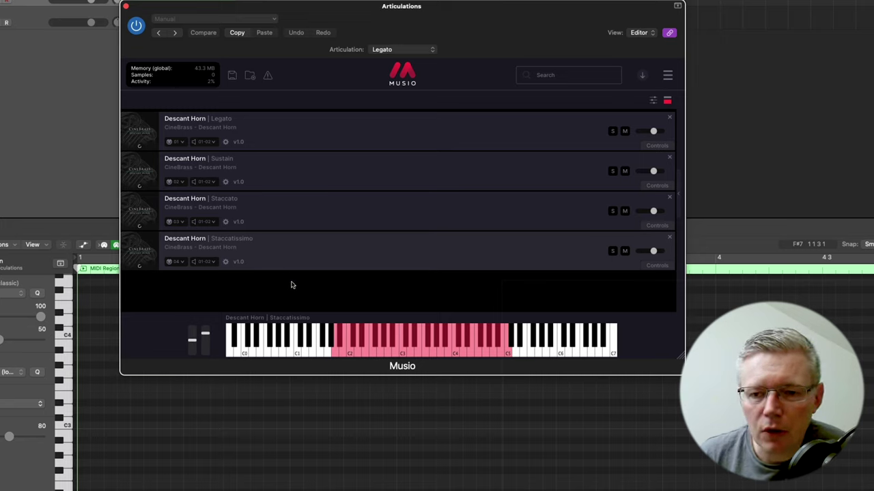
- Play a series of low notes on the Descant Horn with the on-screen keyboard
left_click(283, 344)
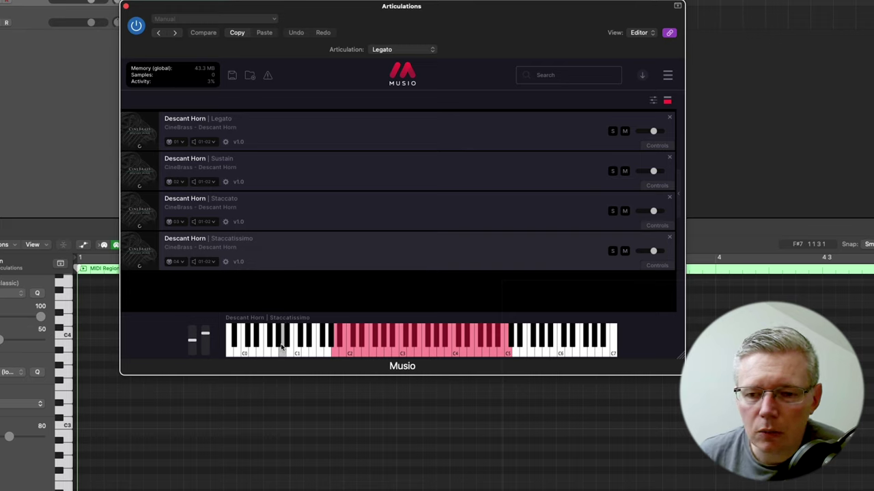
left_click(253, 348)
left_click(282, 344)
left_click(259, 349)
left_click(272, 350)
left_click(269, 345)
left_click(279, 345)
left_click(259, 349)
left_click(273, 345)
left_click(295, 351)
left_click(277, 350)
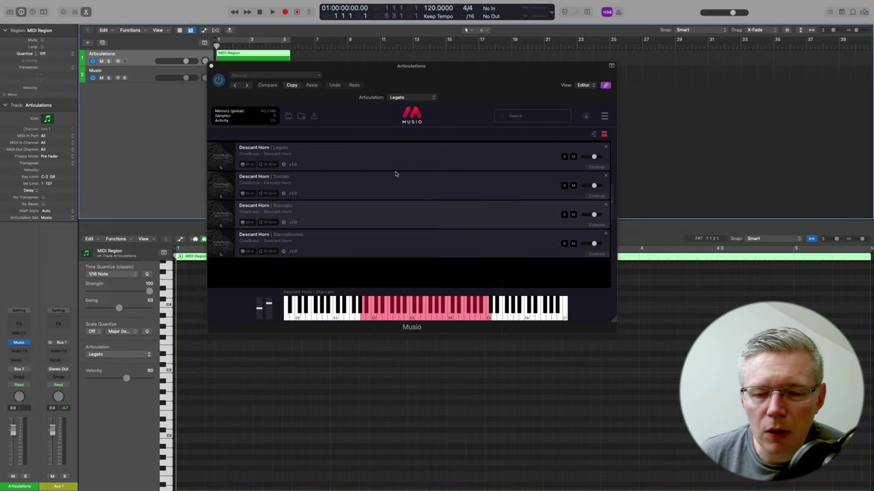
- Open the track's Musio articulation set for editing and move the Musio window up-left
left_click(45, 217)
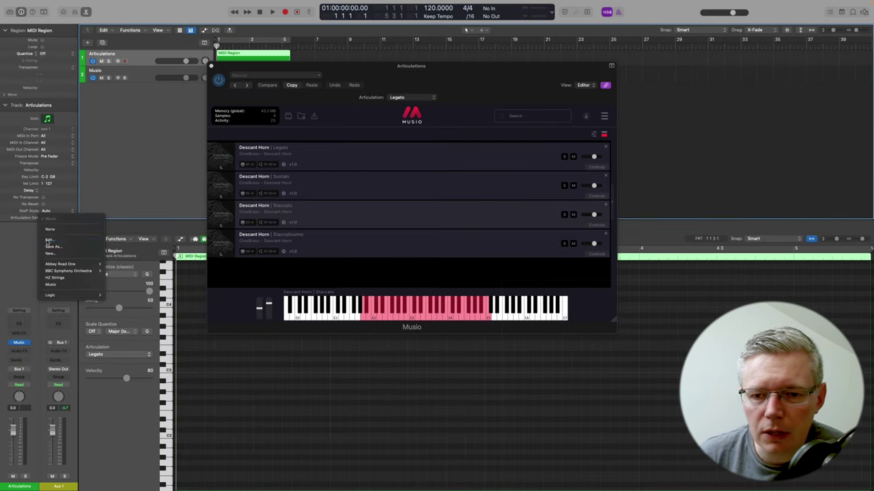
left_click(47, 243)
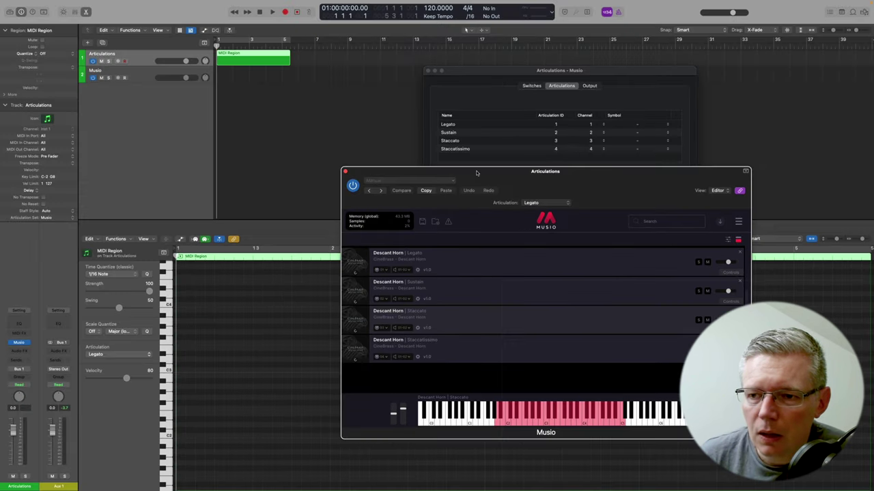
left_click_drag(395, 143, 167, 77)
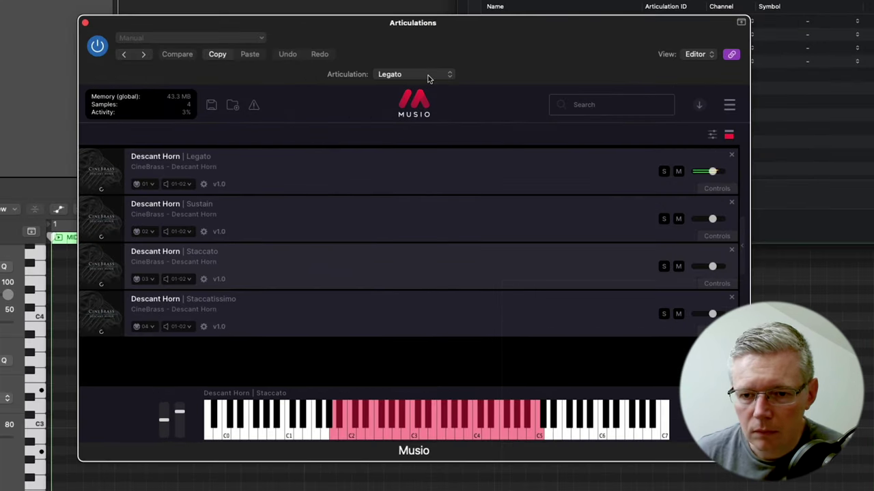
- Switch Musio's articulation to Staccatissimo, then Sustain, and close the plugin window
left_click(428, 76)
left_click(416, 114)
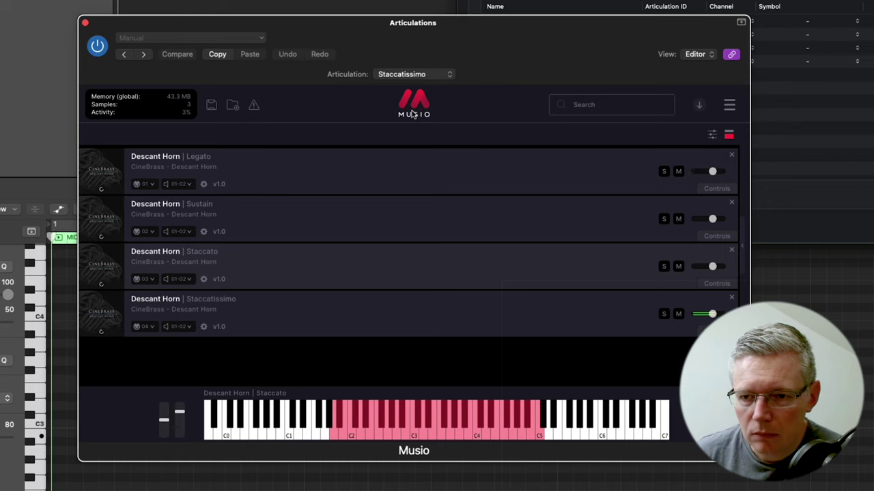
left_click(423, 79)
left_click(410, 54)
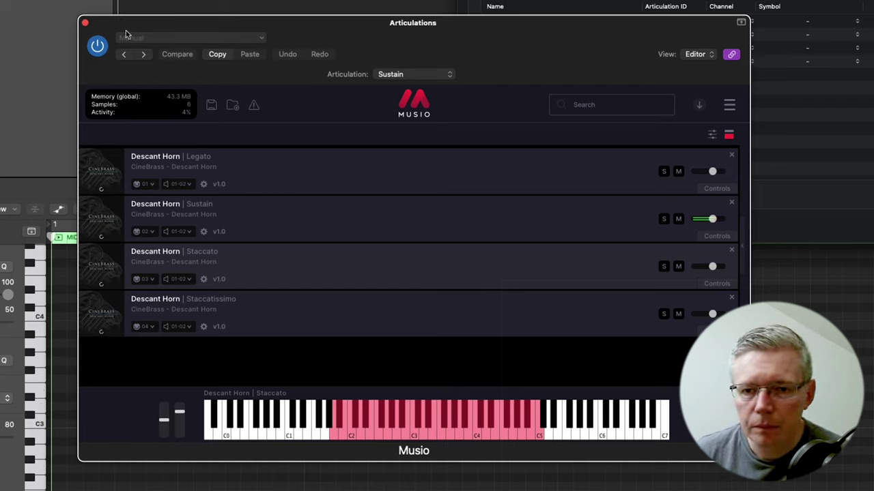
left_click(85, 25)
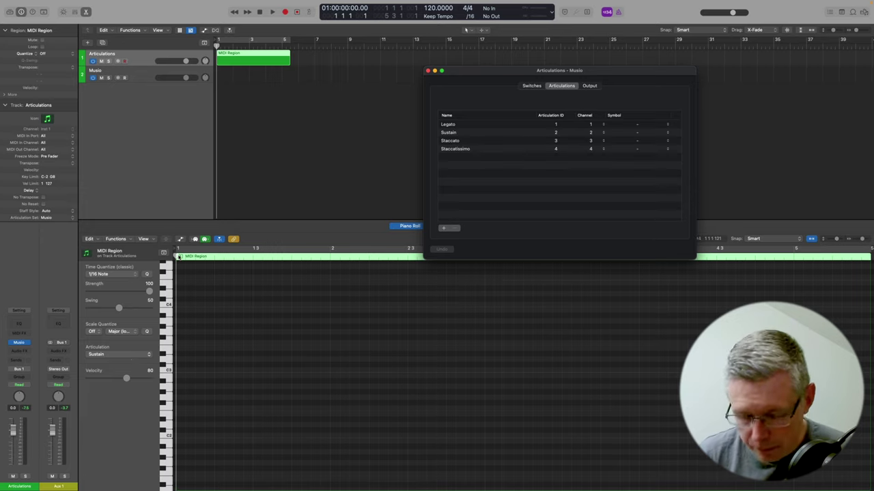
- Record a horn performance, then set four of its notes to Staccato with velocity 76
left_click(286, 12)
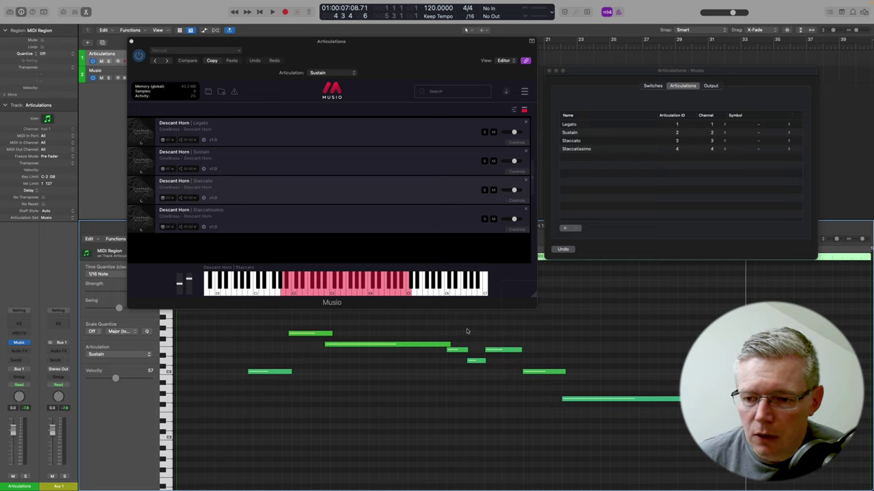
left_click_drag(457, 332, 535, 389)
left_click(132, 355)
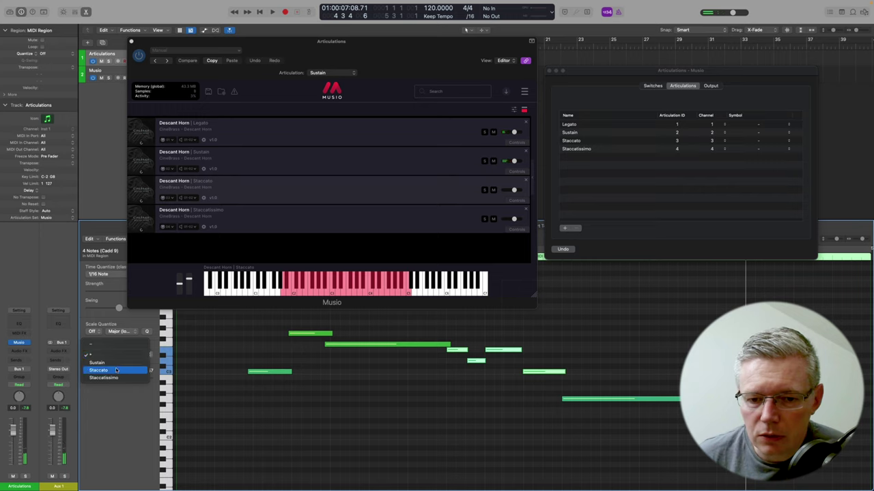
left_click(116, 370)
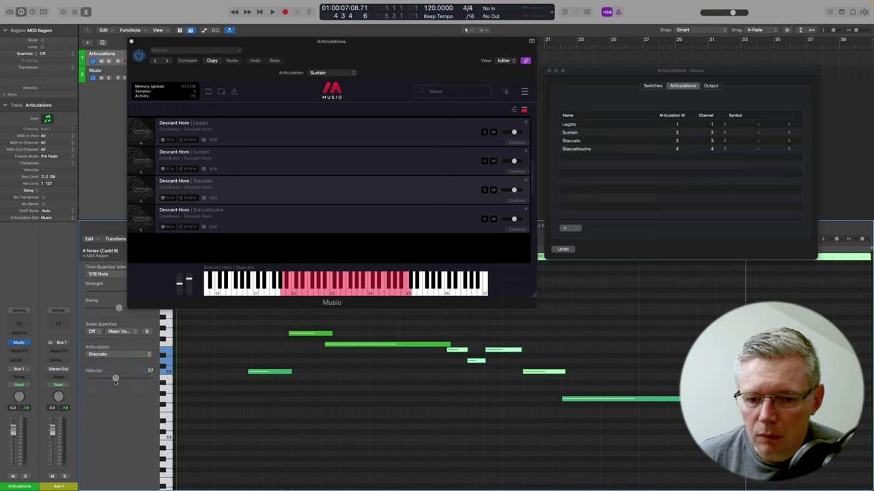
left_click_drag(117, 380, 124, 381)
- Play the horn phrase from the start of the project, then stop playback
left_click(259, 12)
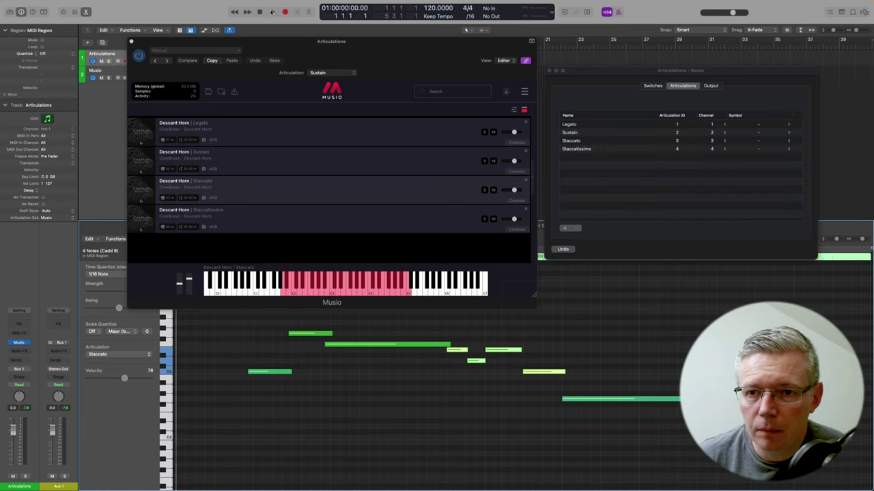
left_click(272, 11)
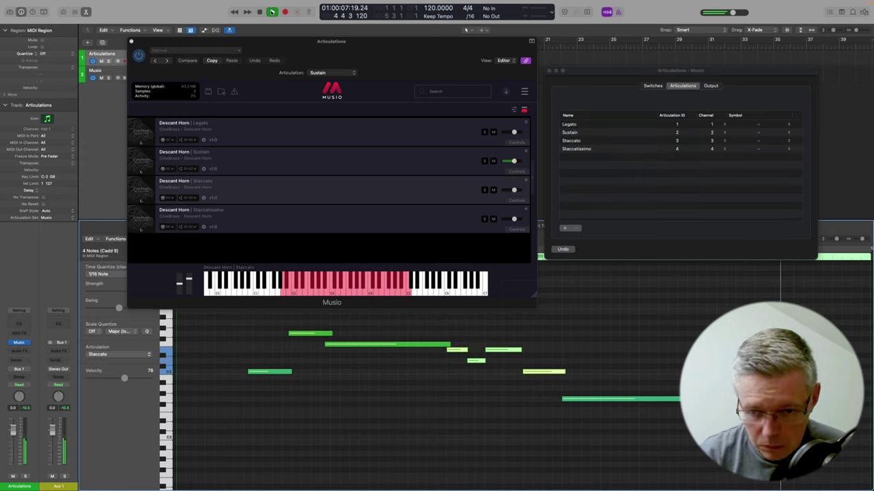
left_click(271, 12)
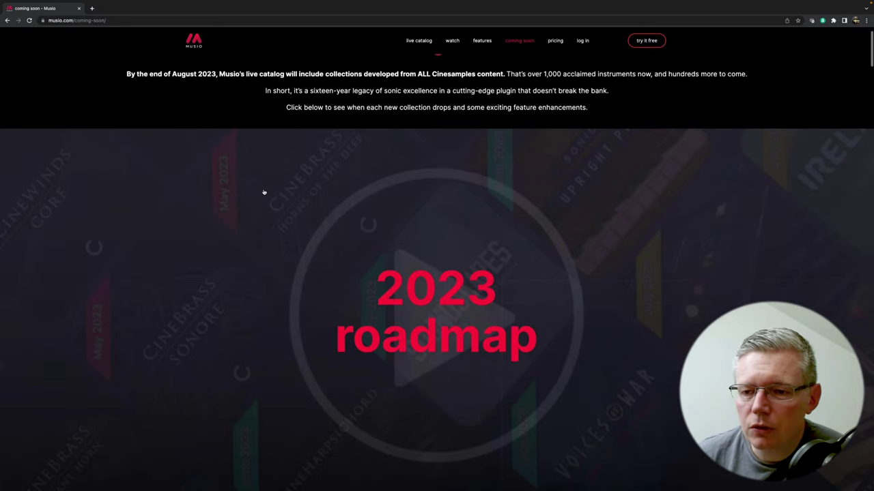
- Scroll the coming-soon page through the June–August sound library cards, from Voices of War to the August synths
scroll(264, 192, "down", 4)
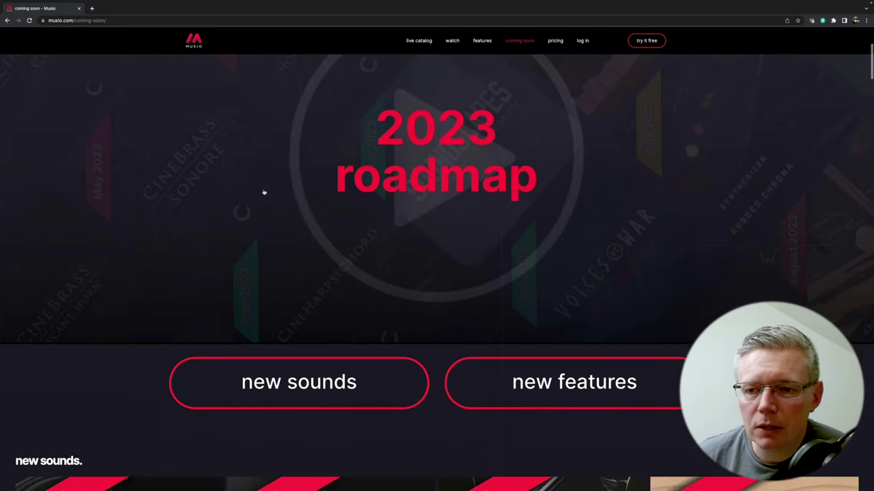
scroll(264, 192, "down", 4)
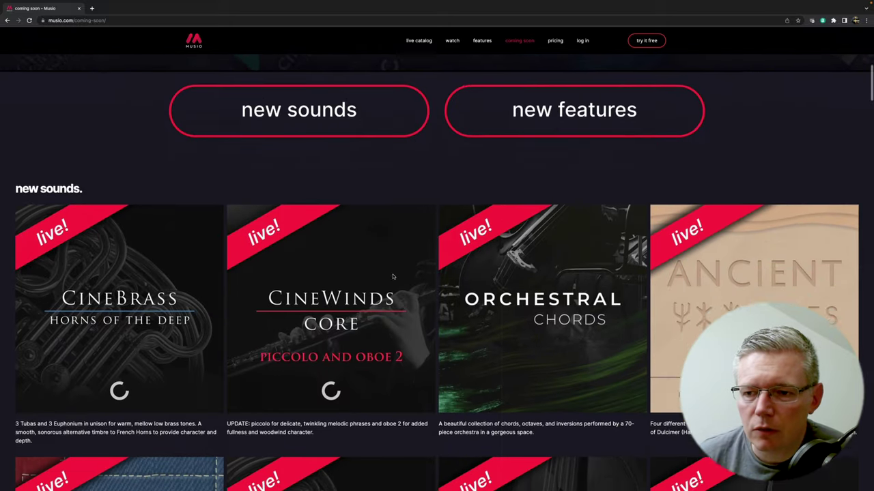
scroll(394, 276, "down", 2)
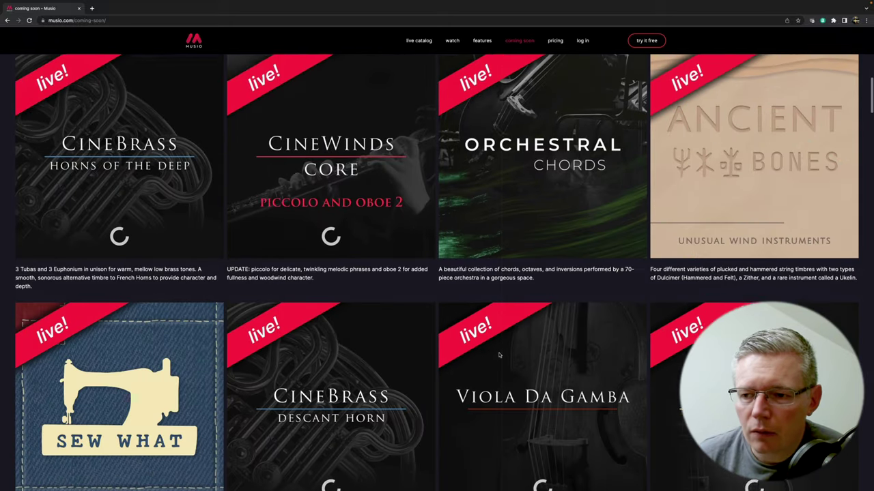
scroll(499, 355, "down", 3)
scroll(467, 396, "down", 2)
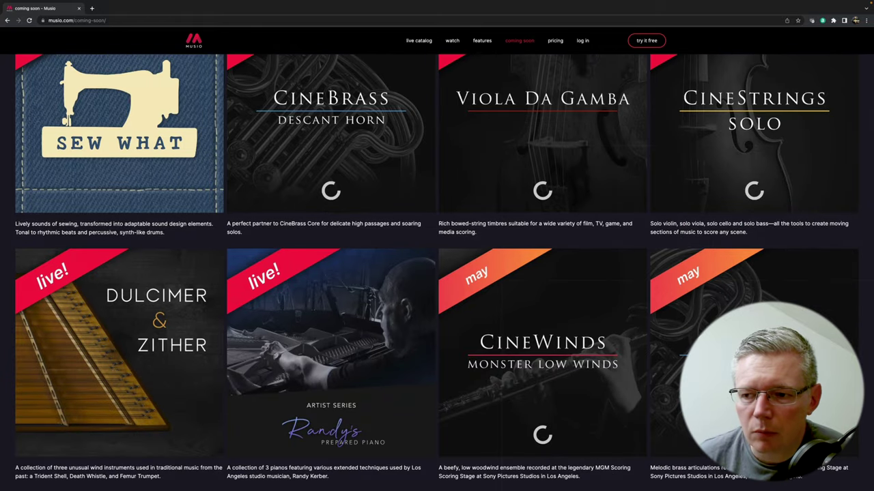
scroll(599, 432, "down", 5)
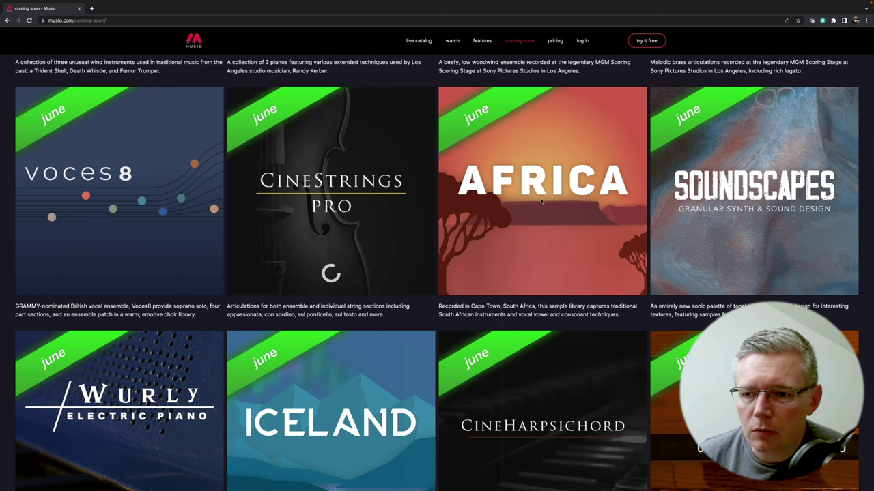
scroll(346, 402, "down", 7)
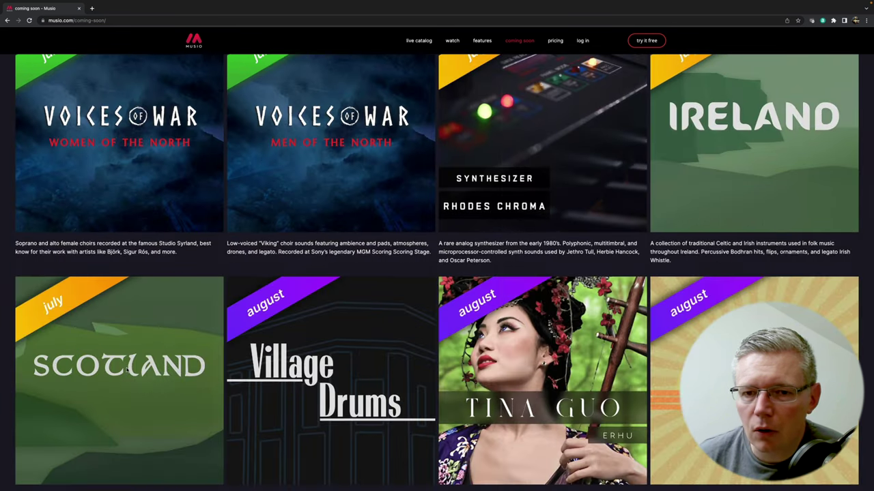
scroll(146, 281, "up", 1)
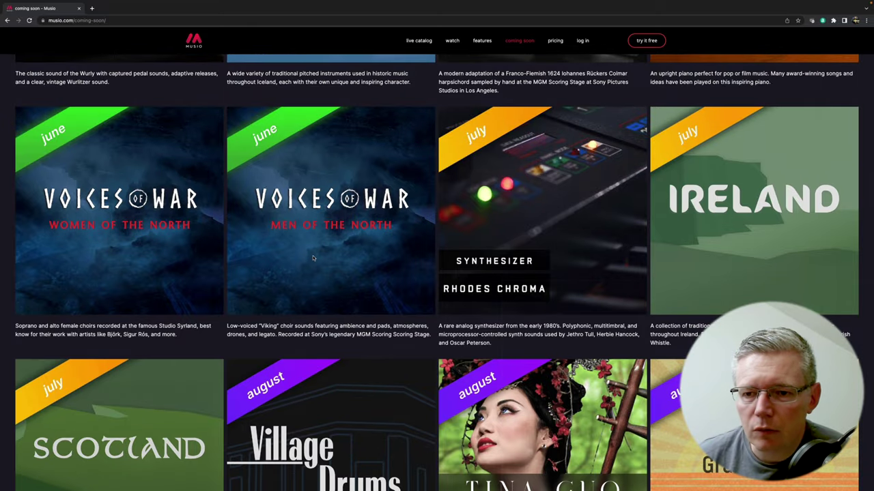
scroll(548, 162, "down", 1)
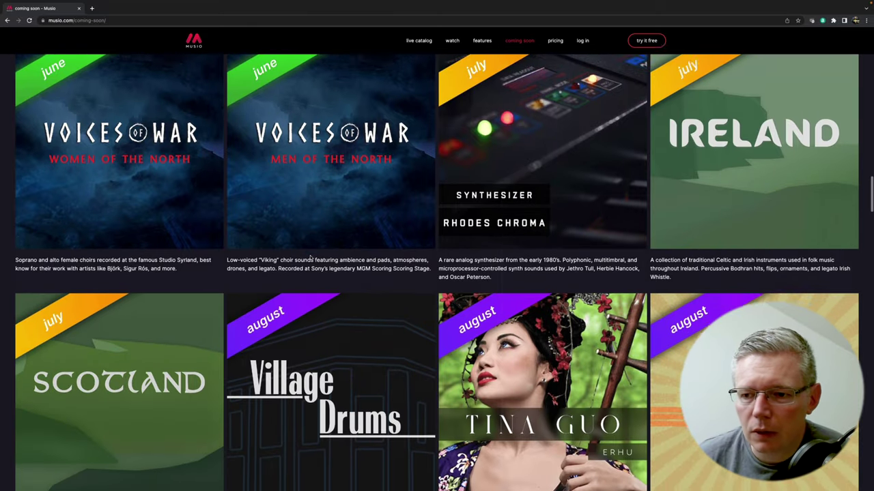
scroll(548, 162, "down", 2)
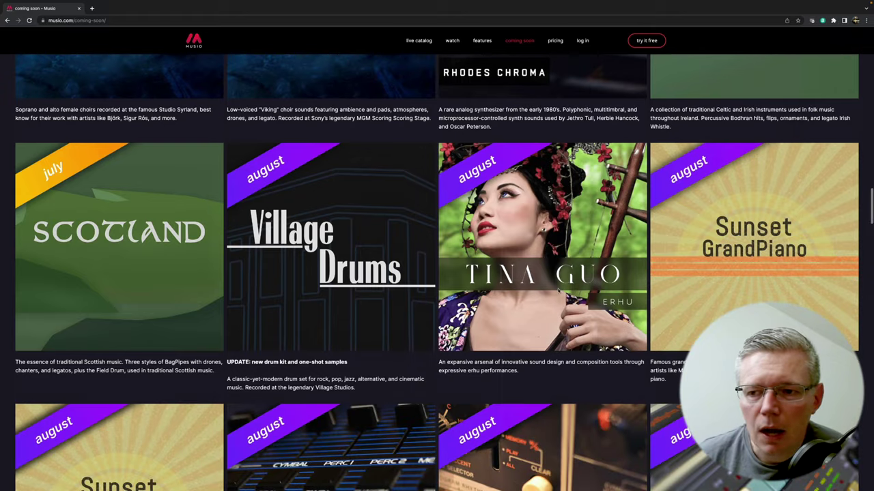
scroll(614, 296, "down", 6)
scroll(196, 310, "down", 5)
scroll(195, 311, "down", 5)
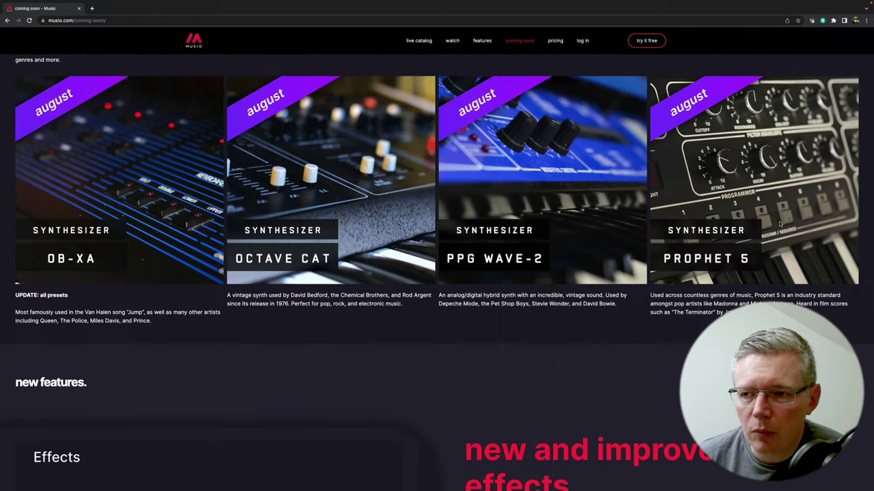
- Scroll through new features: effects, mixing and mic controls, instrument parameters, articulation keyswitching
scroll(416, 216, "down", 5)
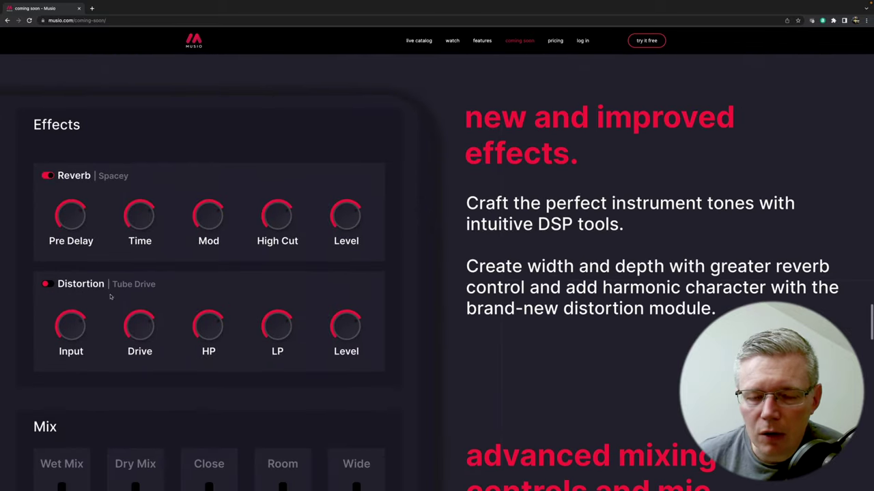
scroll(288, 273, "down", 3)
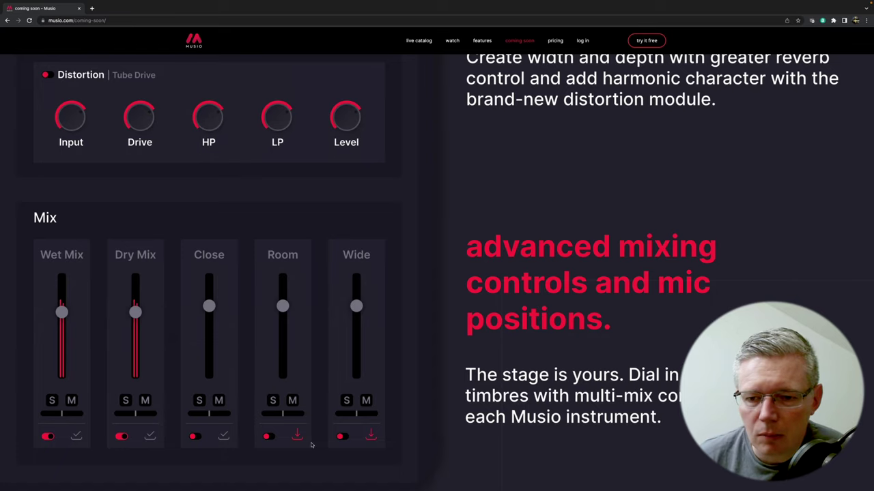
scroll(333, 448, "down", 6)
scroll(334, 448, "down", 1)
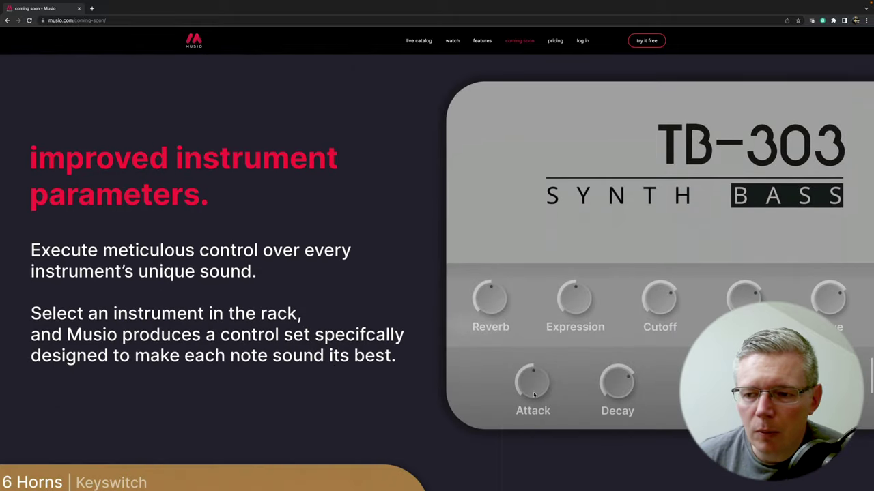
scroll(561, 382, "down", 3)
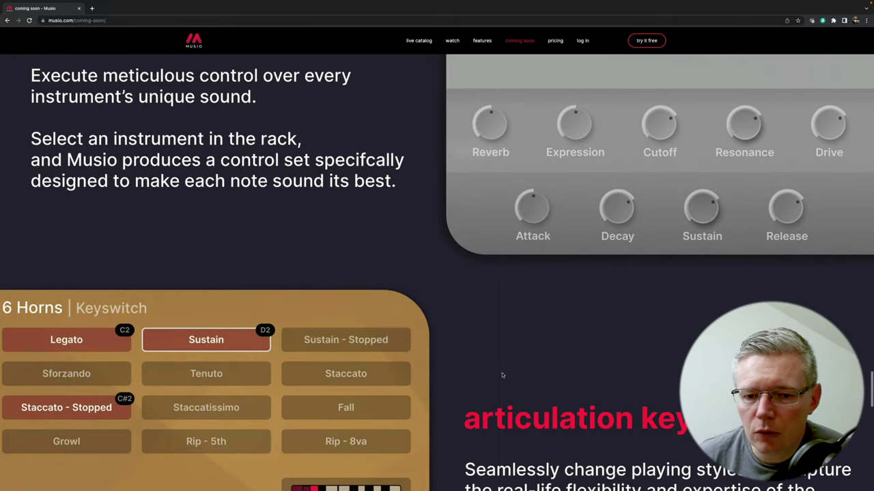
scroll(503, 375, "down", 2)
scroll(502, 374, "down", 2)
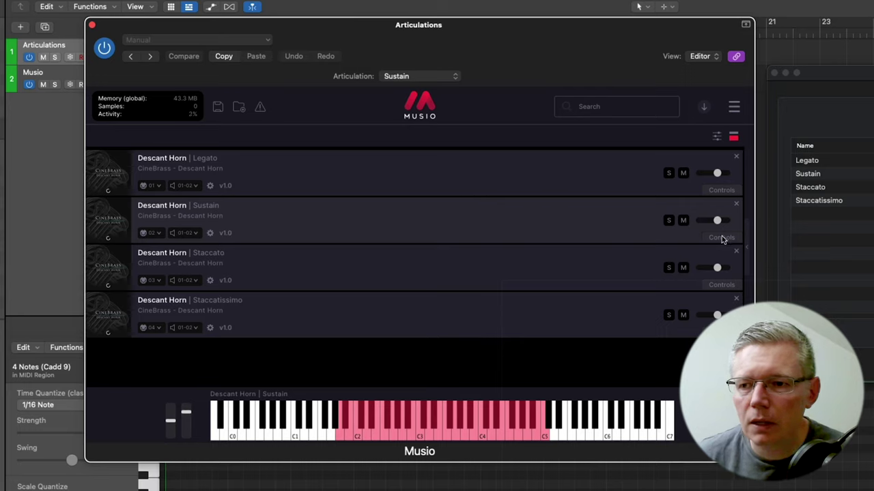
- Show the Descant Horn Sustain controls and drag its Reverb down to 0, then back up
left_click(724, 241)
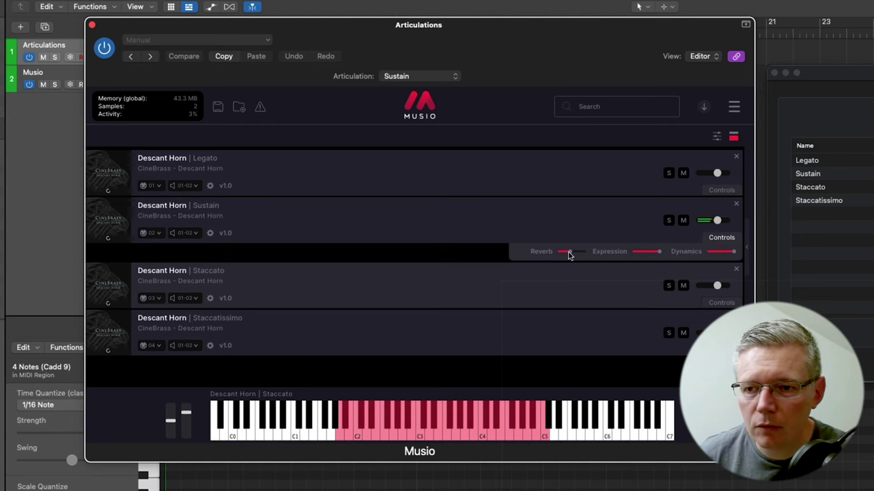
left_click_drag(568, 254, 518, 266)
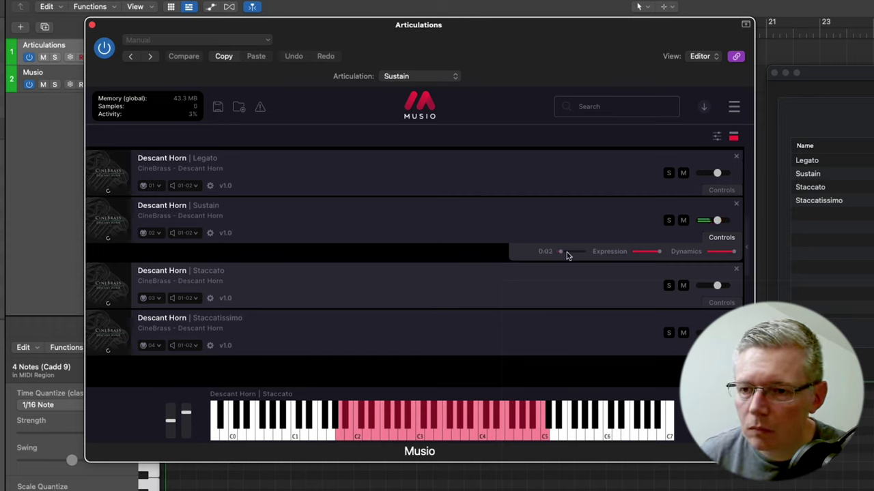
left_click_drag(573, 252, 584, 251)
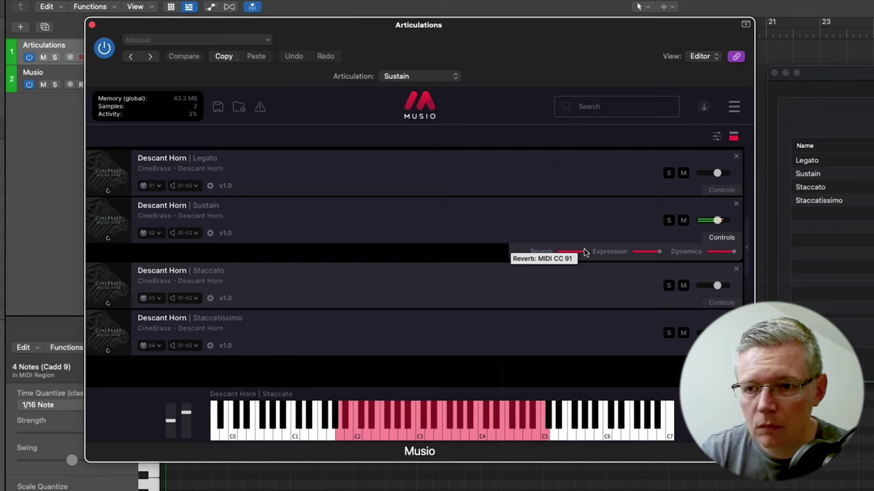
- Lower the Sustain horn's Reverb again and open Musio's main menu
left_click_drag(584, 251, 568, 253)
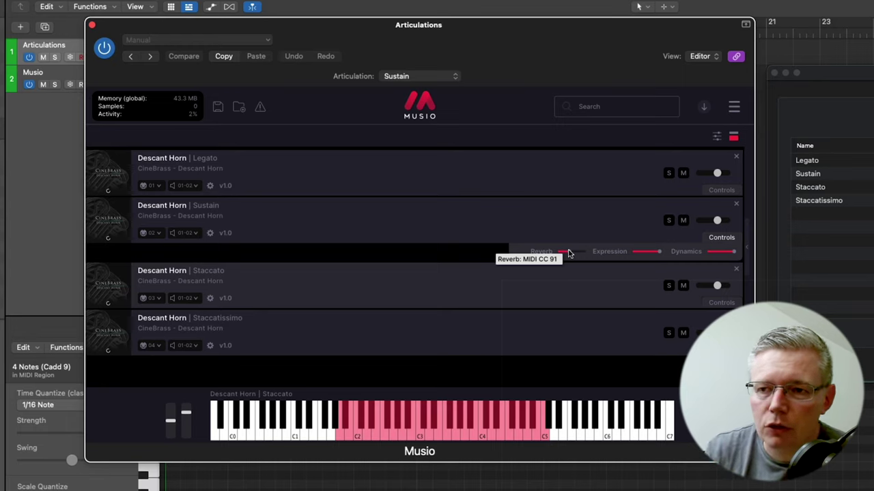
left_click(734, 106)
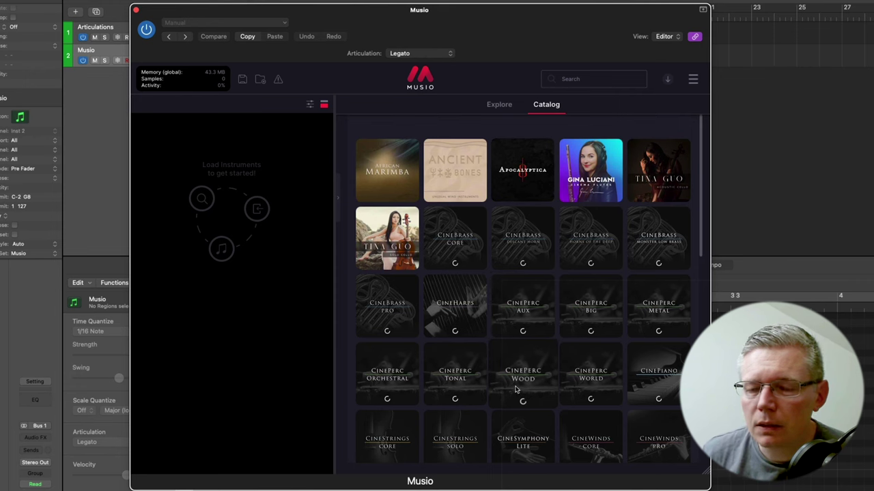
- Open the Voxos choir library from the Catalog and load its Ahh | Women Long patch
scroll(512, 279, "down", 1)
scroll(512, 280, "down", 15)
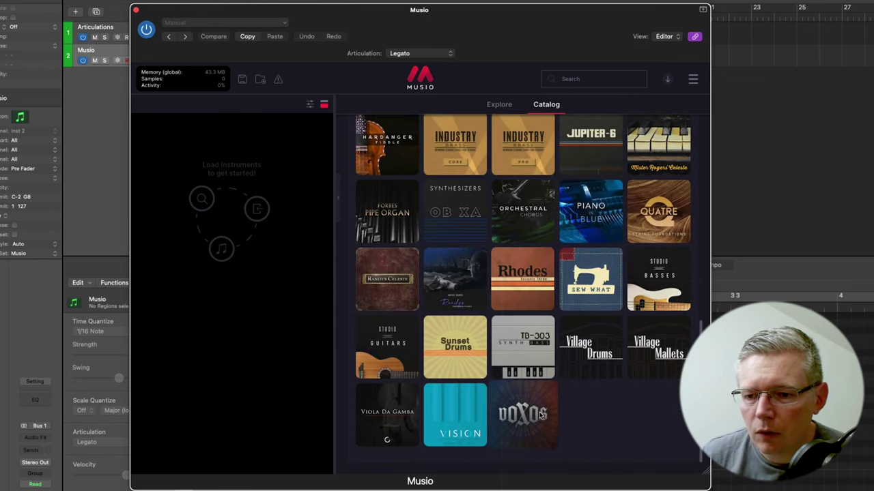
left_click(541, 414)
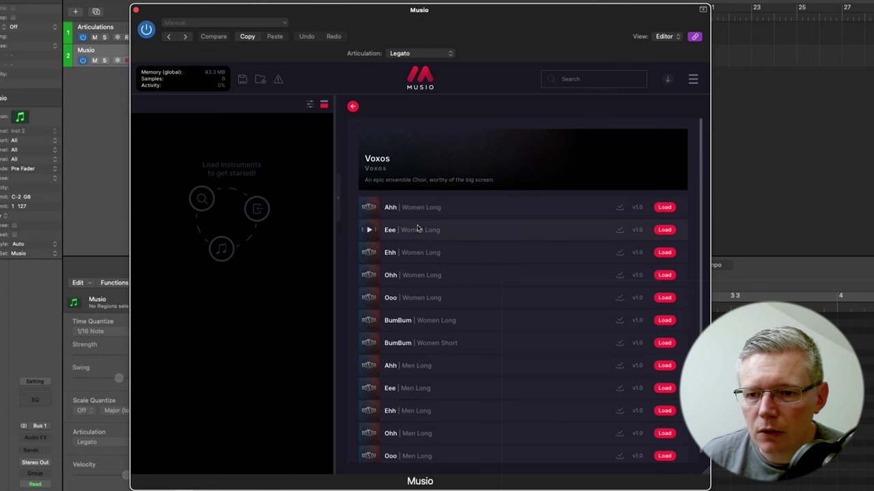
left_click(665, 208)
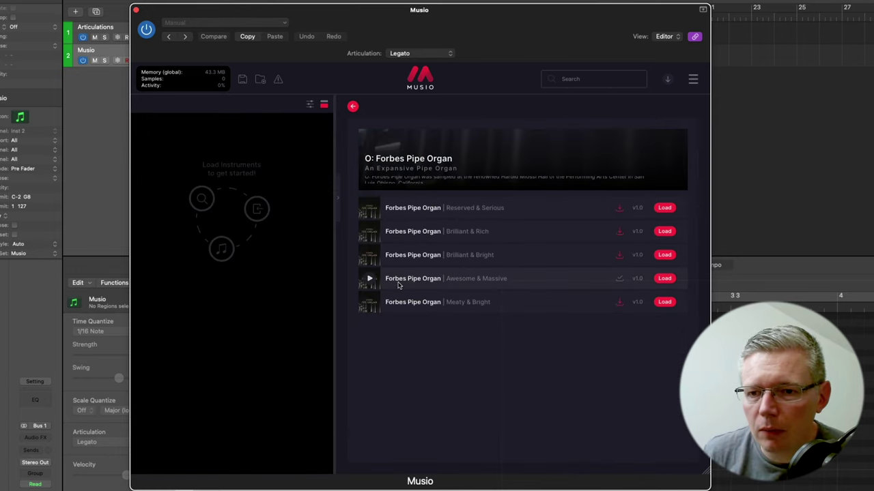
- Load the Forbes Pipe Organ's Awesome & Massive patch
left_click(665, 280)
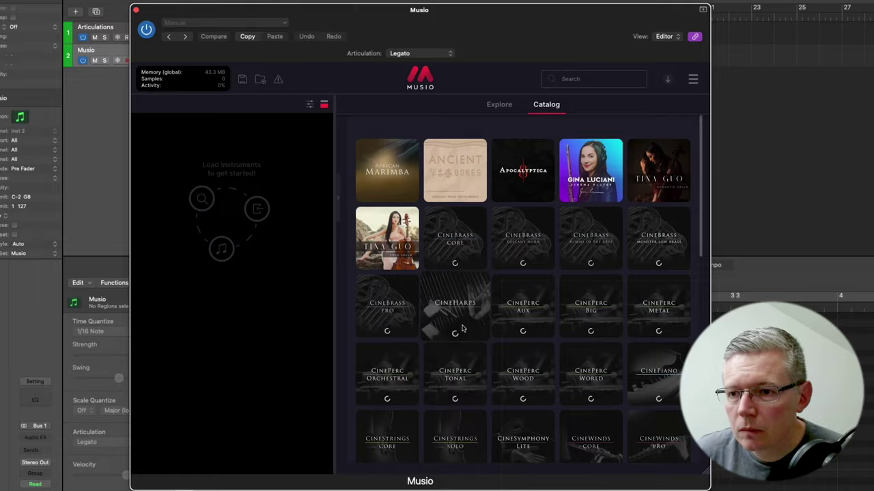
- Scroll the Catalog past TR-707/808/909 and Drums of War to Hardanger Fiddle
scroll(461, 329, "down", 5)
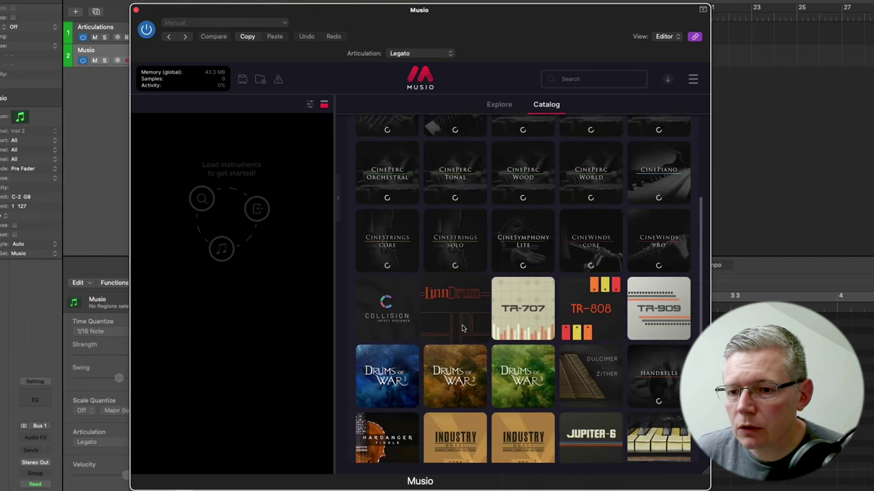
scroll(461, 329, "down", 3)
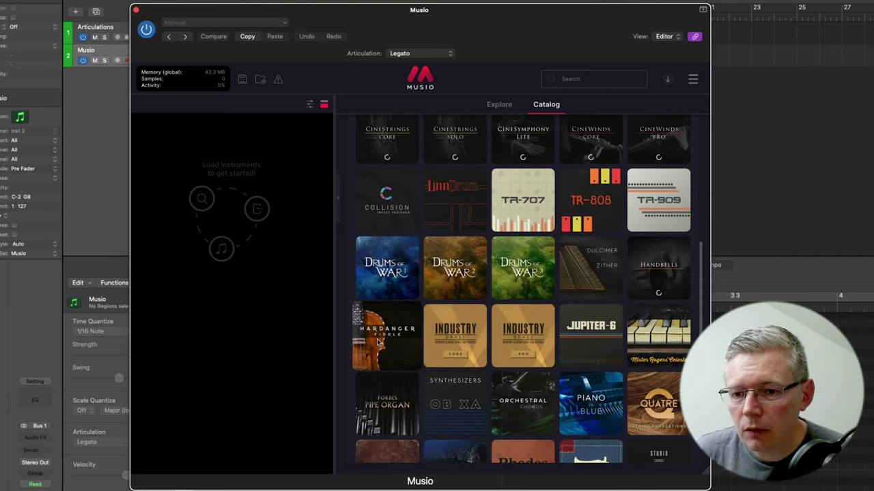